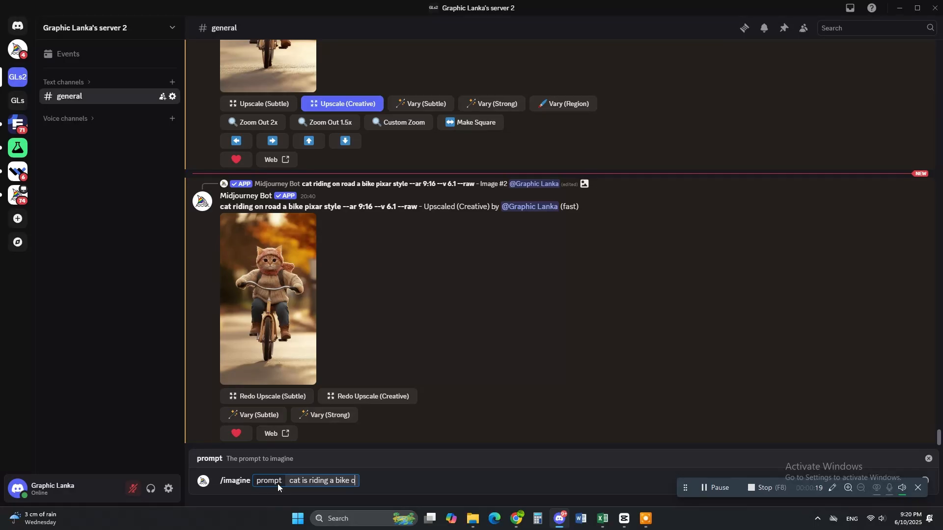
Generate Midjourney images with the prompt "cat is riding a bike on road, pixar style --ar 9:16".
text(d, pixar )
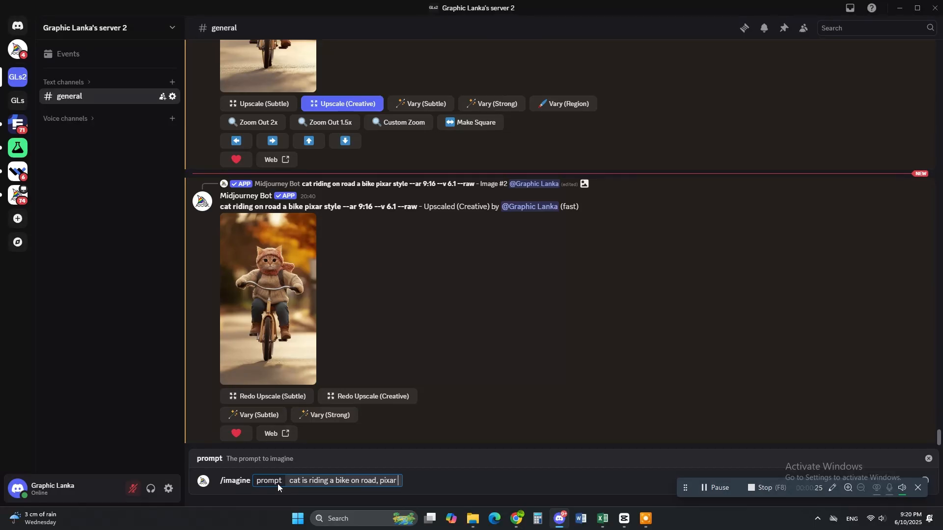
text(style --ar 9:)
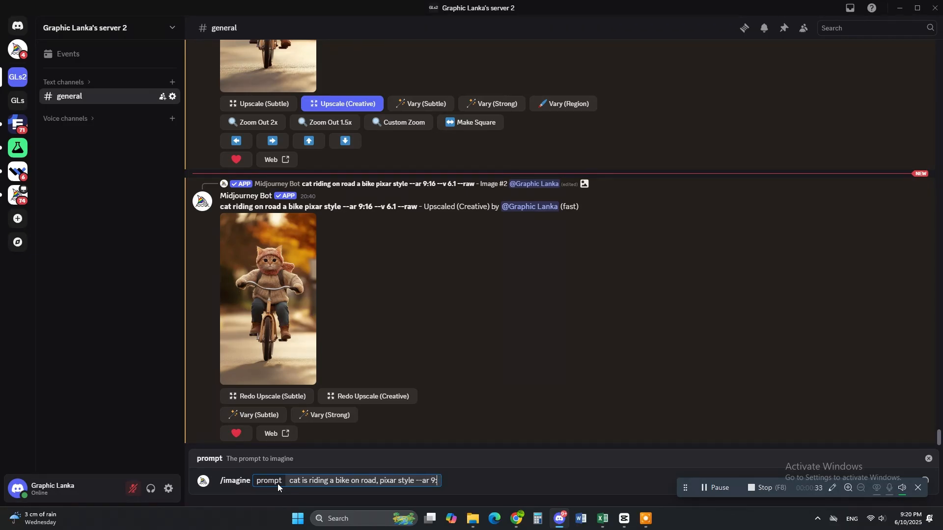
text(16)
key(Return)
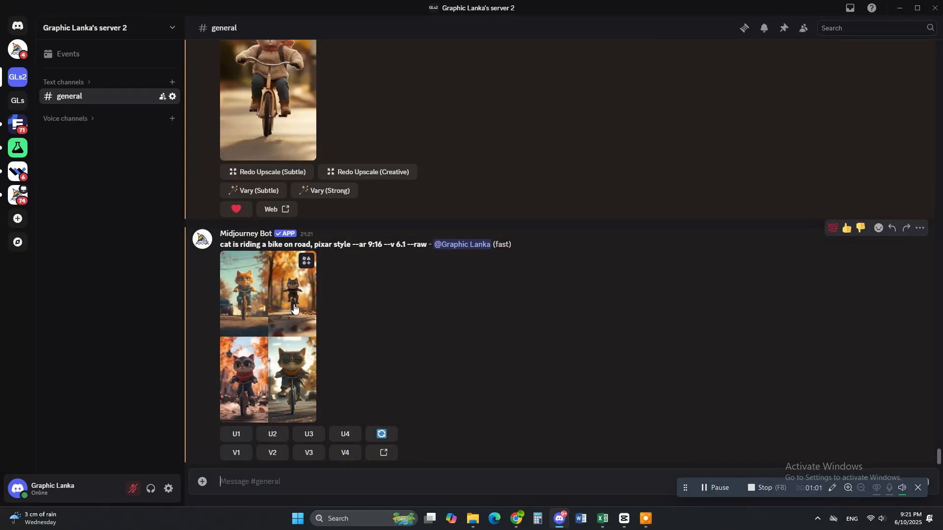
Inspect the generated four-image grid at full size and upscale the fourth image, the cat wearing goggles.
click(273, 288)
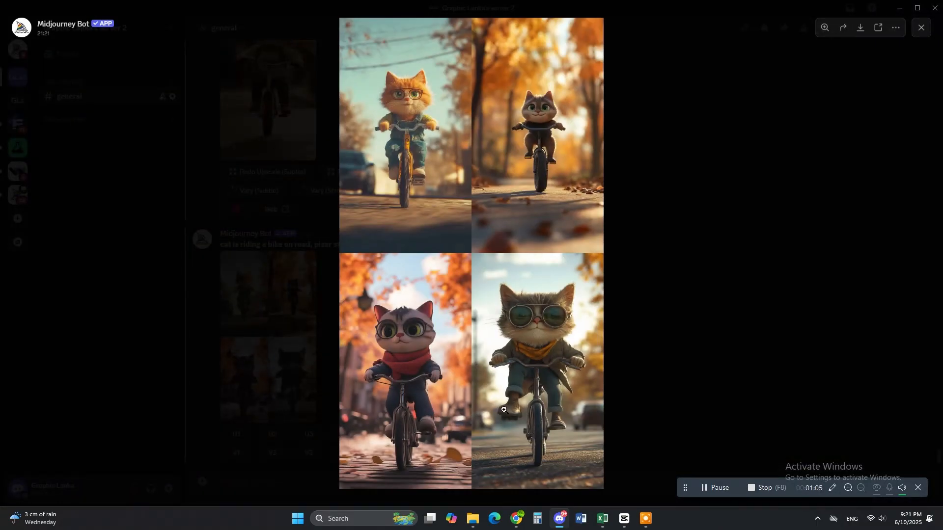
click(692, 367)
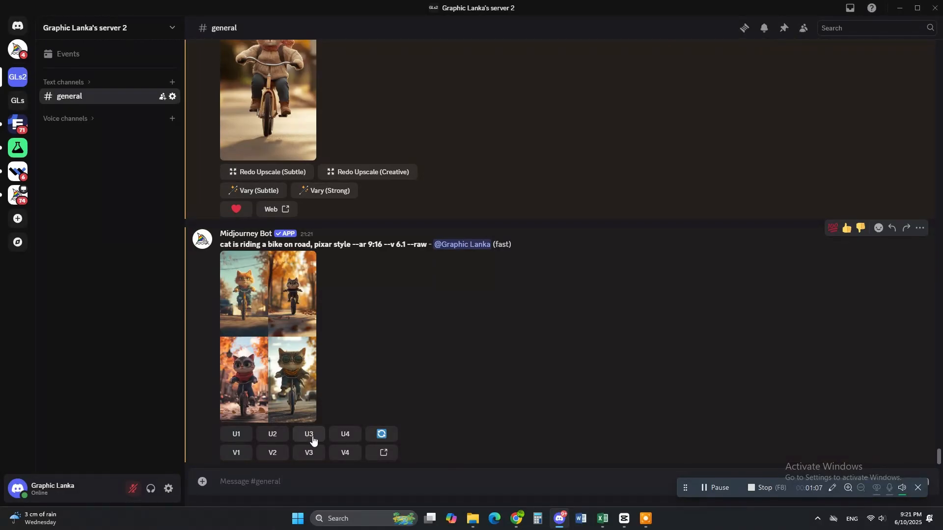
click(345, 434)
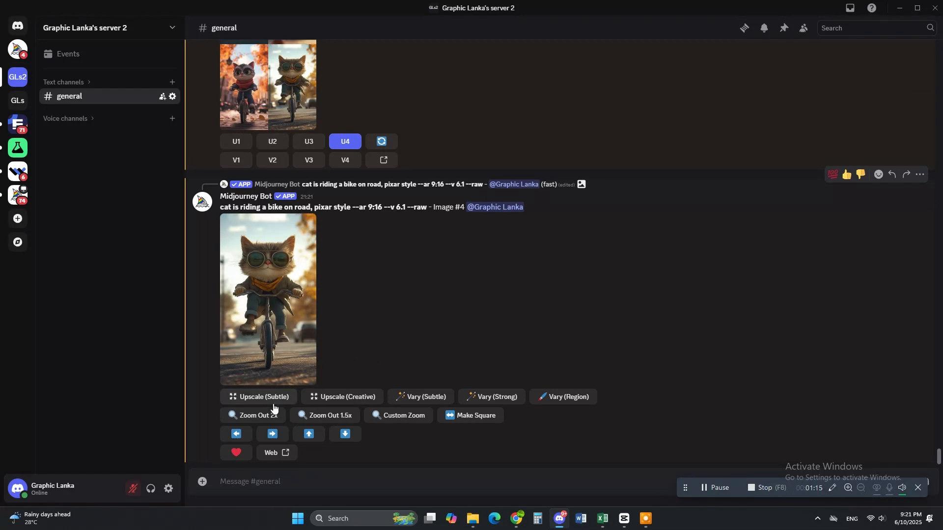
Open the upscaled cat image at full size and save it as a PNG in the Downloads folder.
click(260, 329)
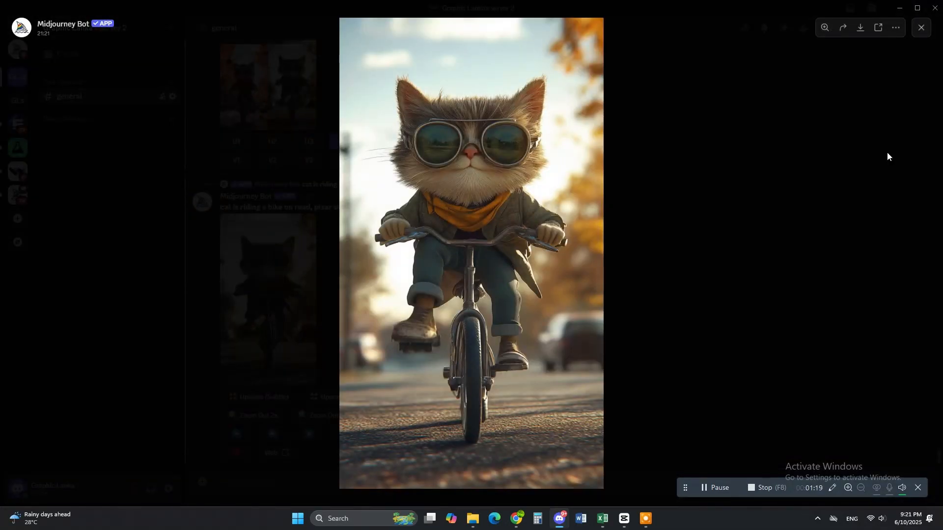
click(861, 28)
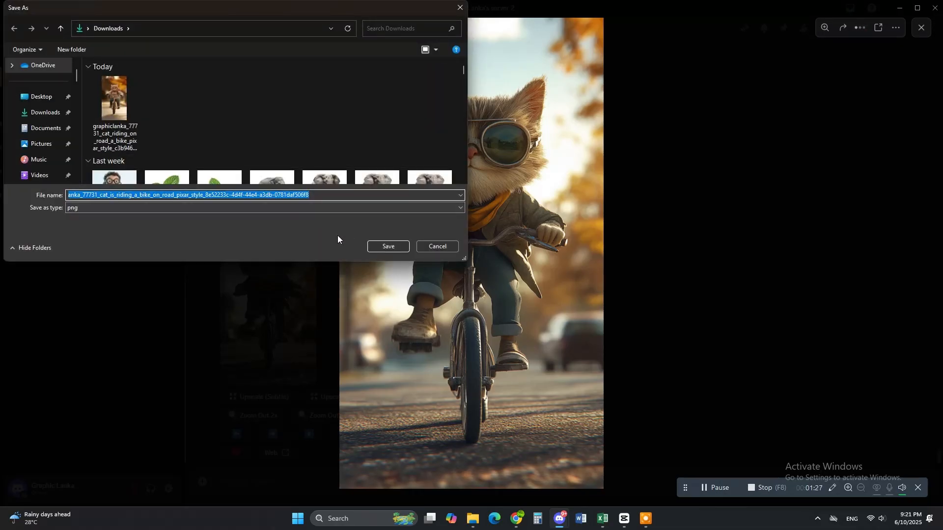
click(388, 249)
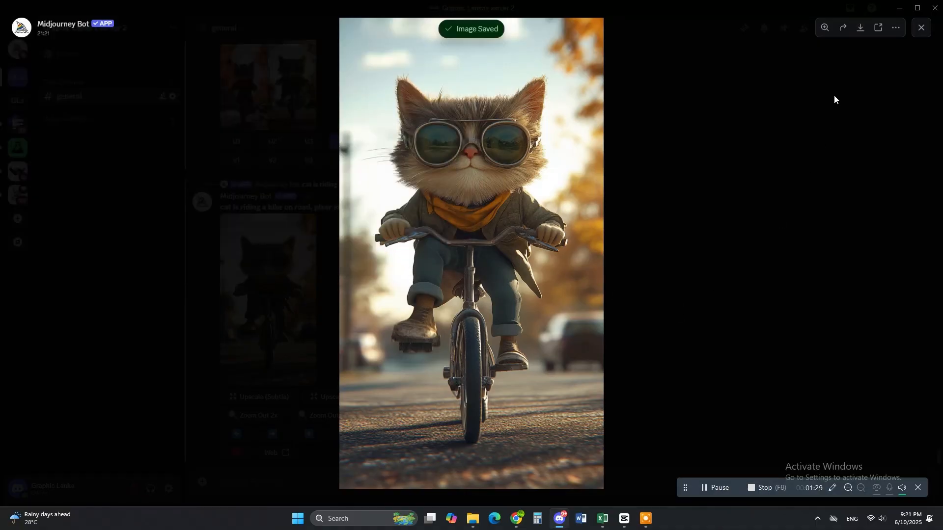
click(920, 28)
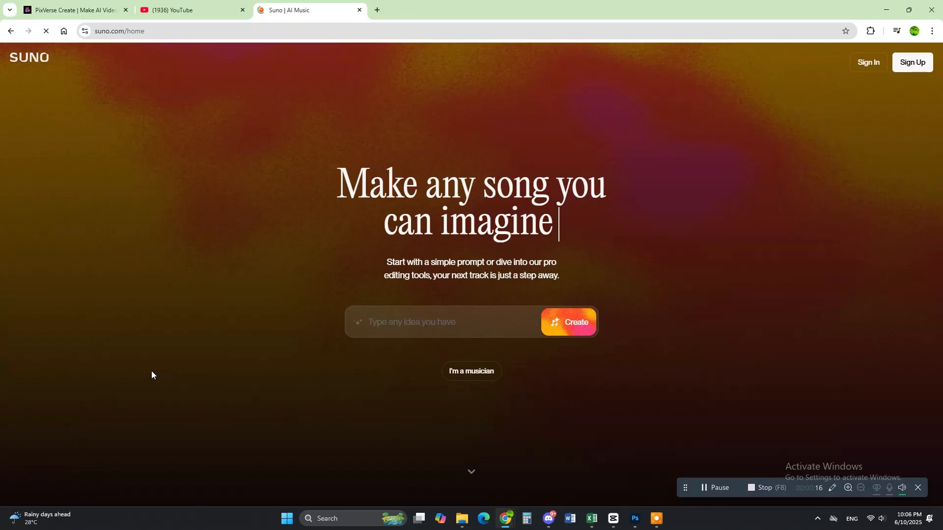
scroll(151, 375, down, 2)
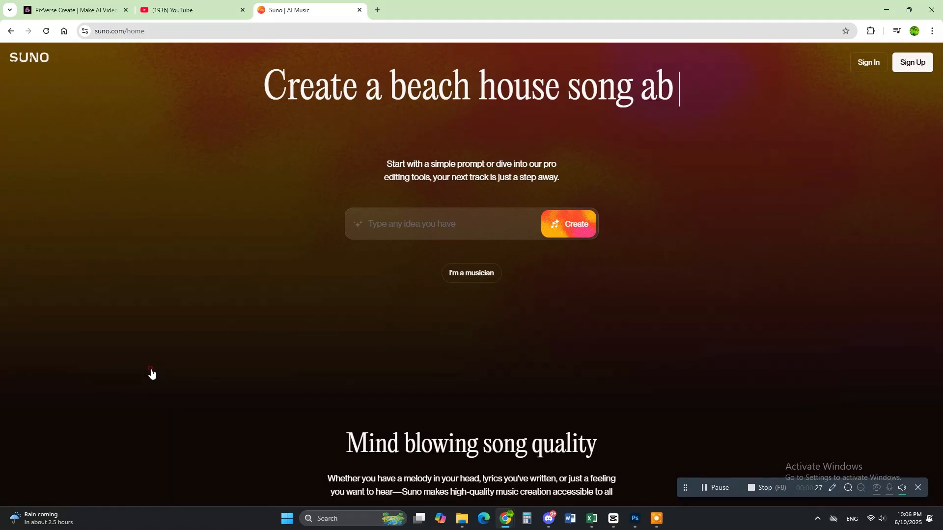
scroll(152, 374, down, 3)
scroll(151, 374, down, 4)
scroll(149, 373, down, 3)
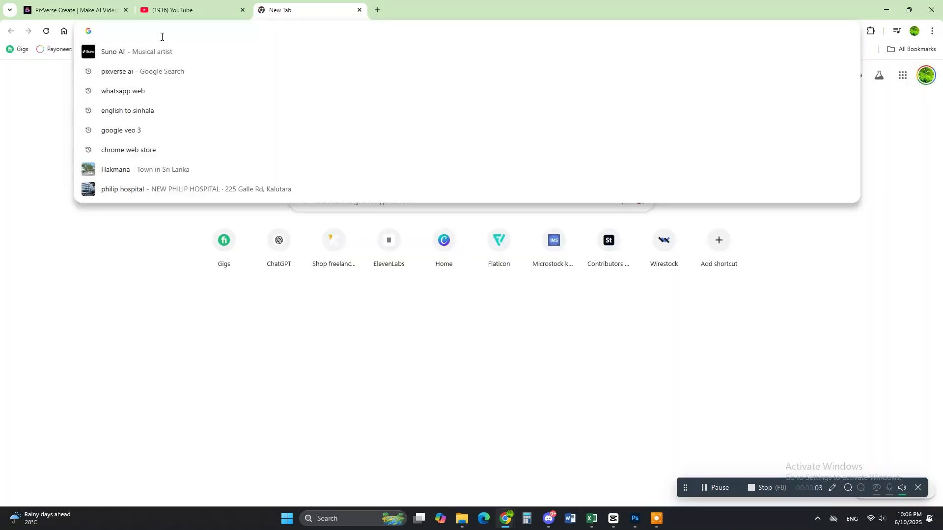
Search Google in the browser for "suno" and open the Suno AI Music website.
text(suno)
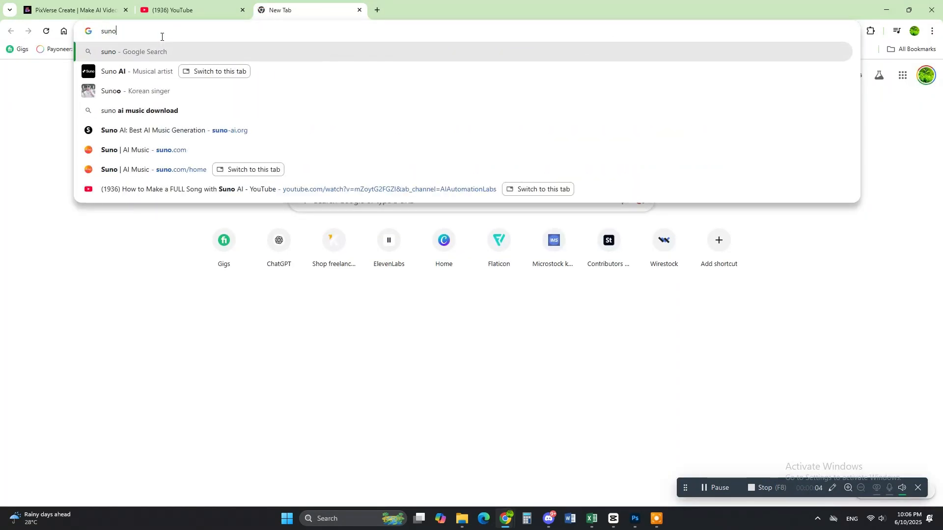
click(135, 64)
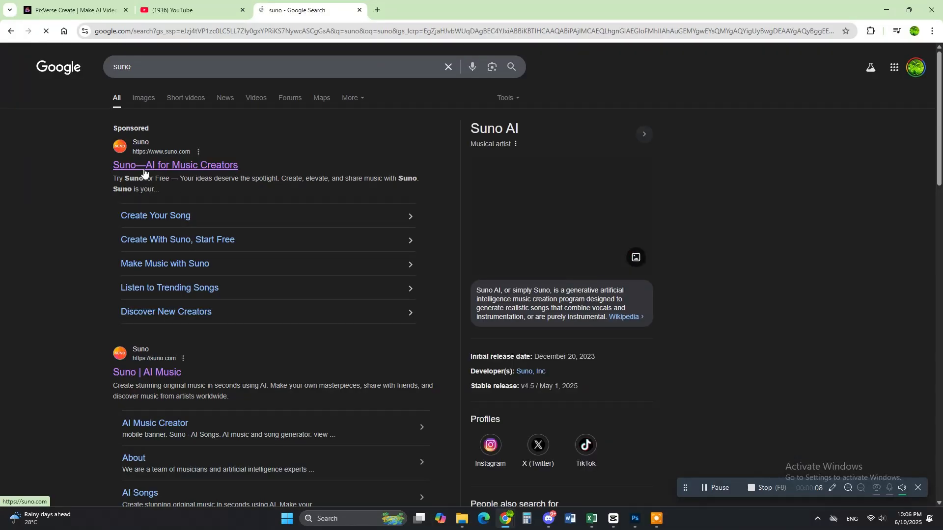
click(151, 374)
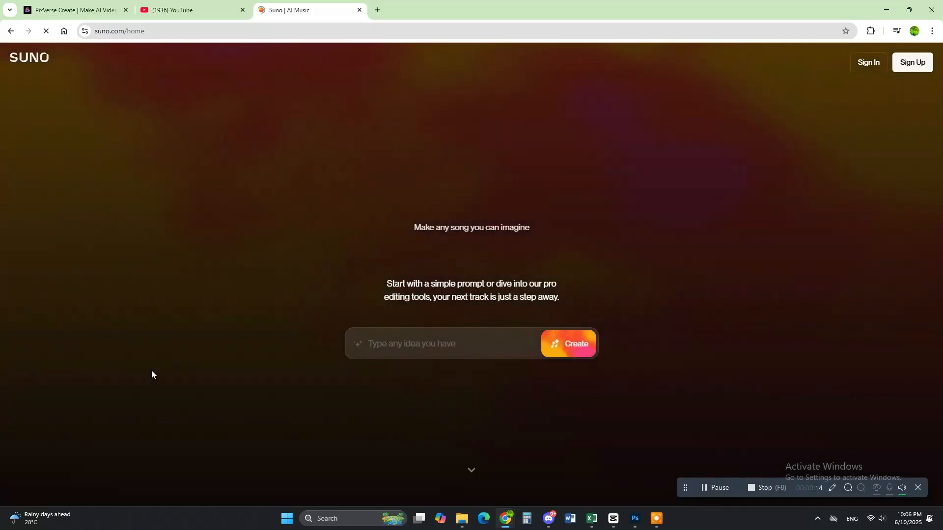
Sign in to Suno with the Discord account and authorise the requested access.
scroll(152, 367, down, 5)
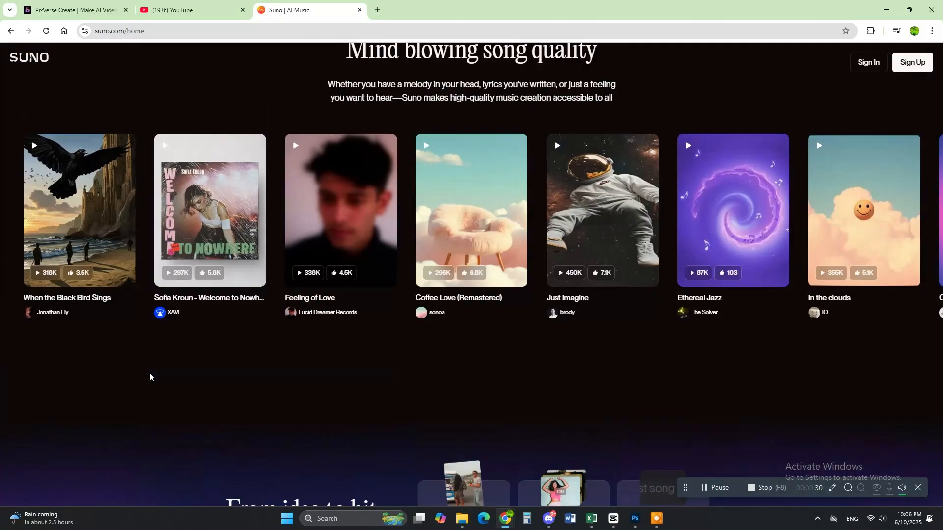
scroll(150, 373, up, 6)
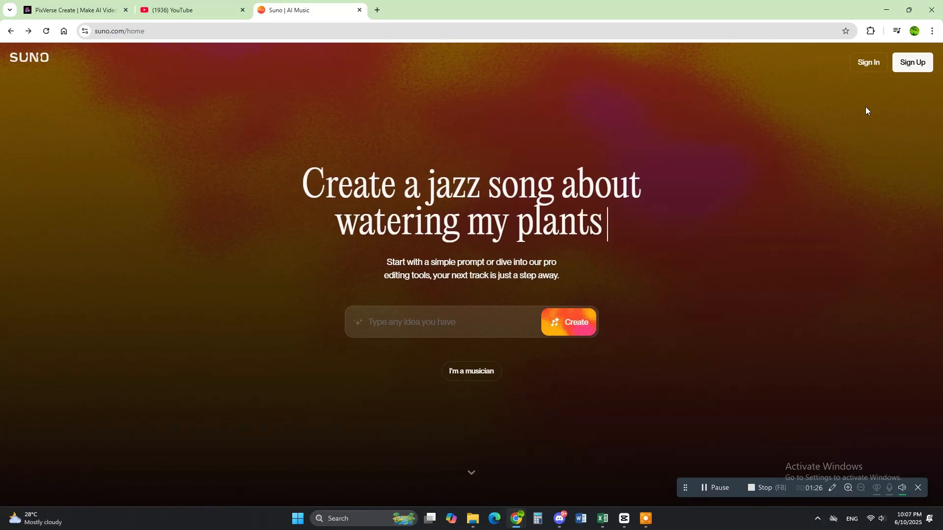
click(868, 63)
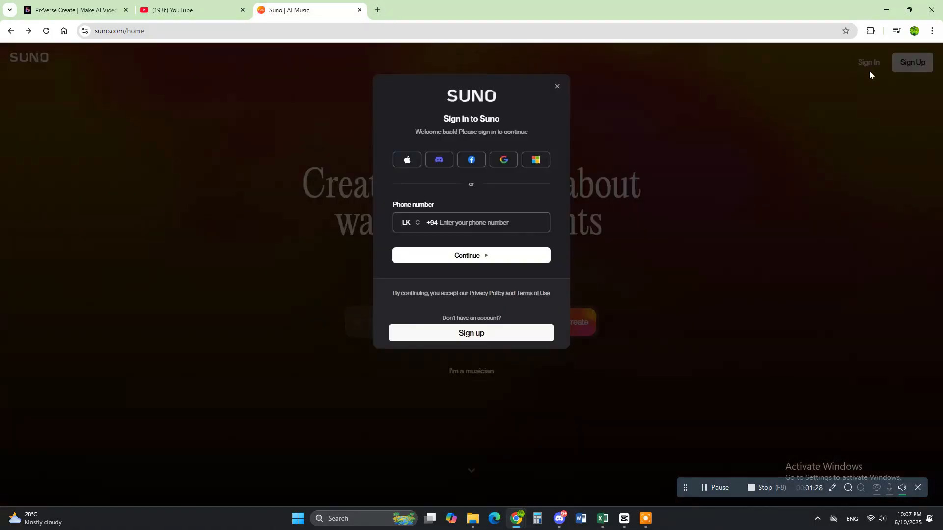
click(435, 160)
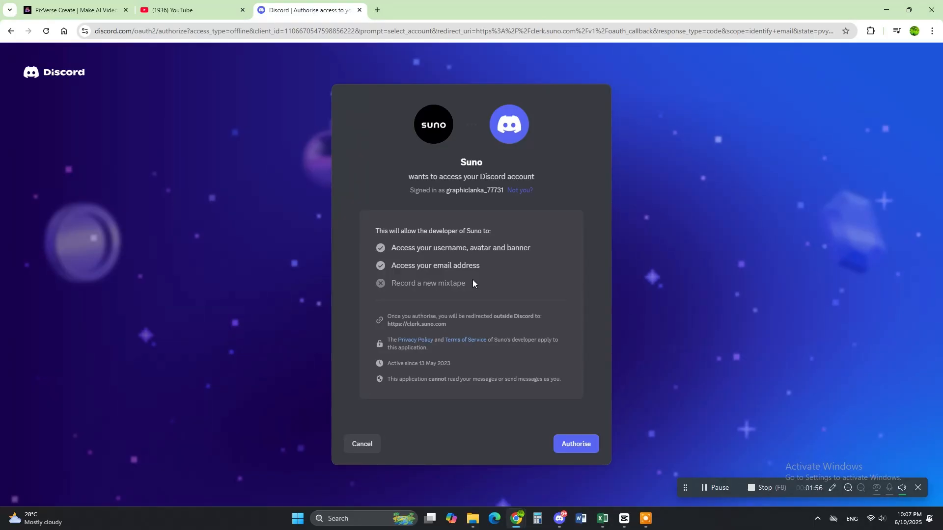
click(571, 443)
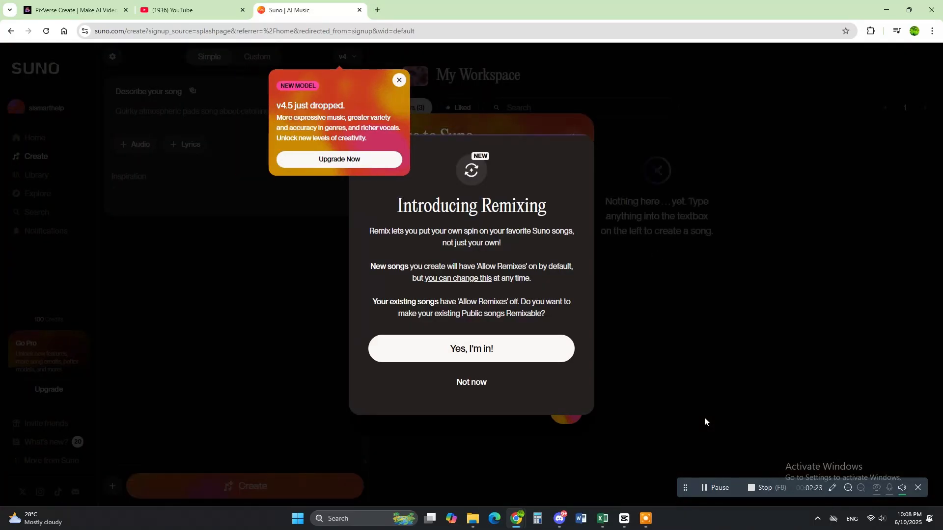
Agree to make existing public songs remixable, and dismiss the welcome questionnaire and the profile reminder without answering.
click(455, 355)
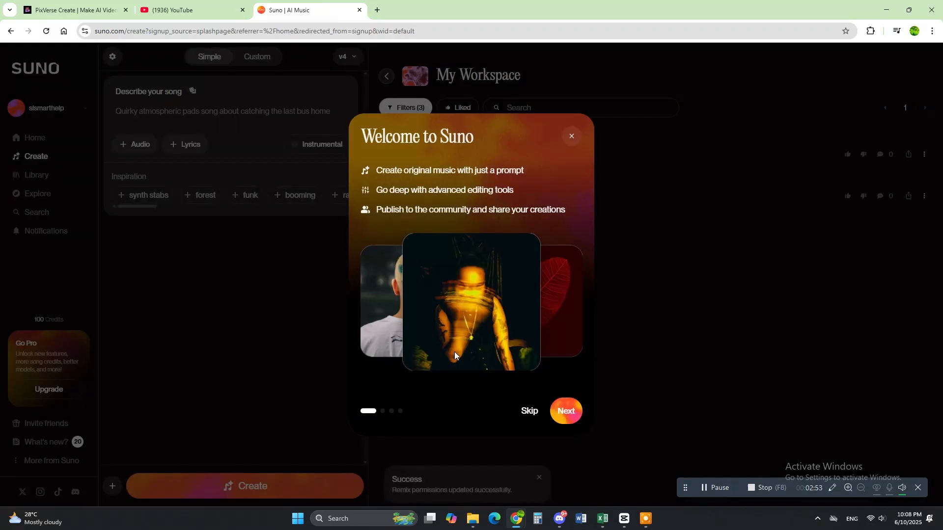
click(534, 415)
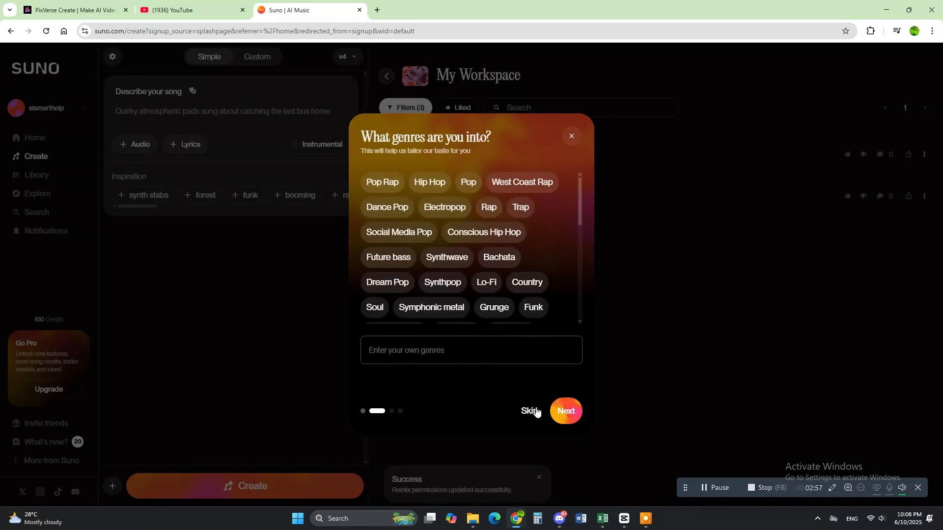
click(536, 411)
click(536, 412)
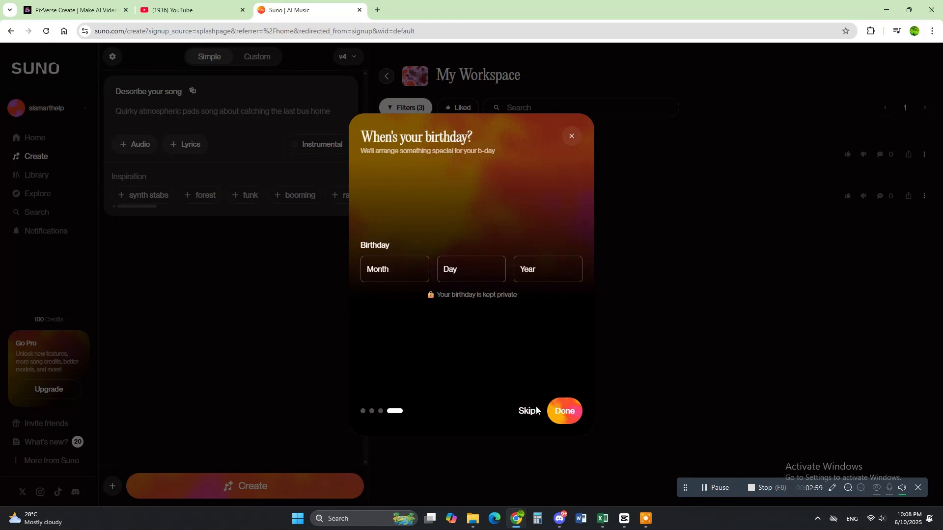
click(529, 411)
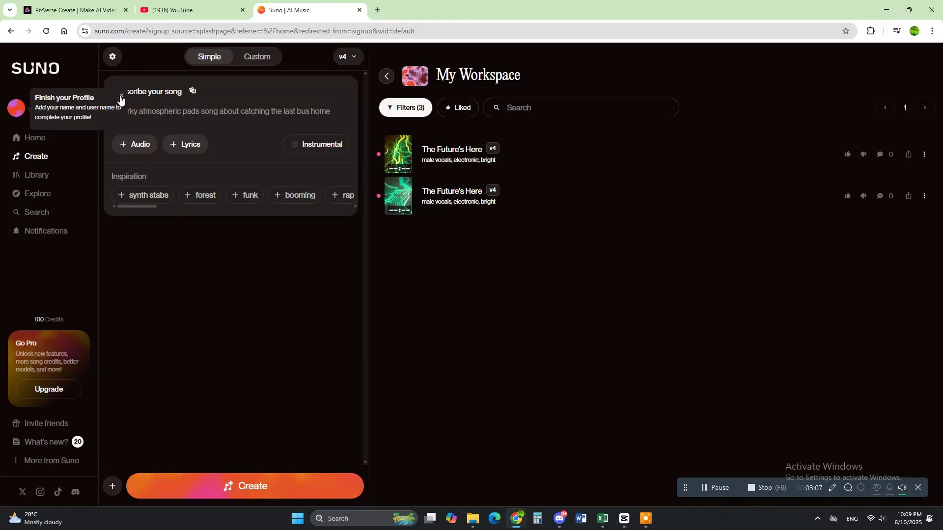
click(121, 96)
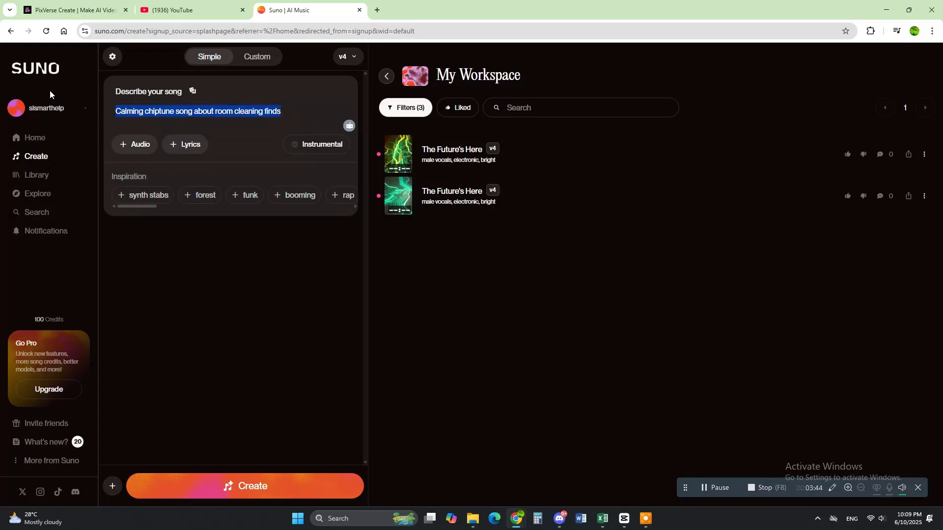
Switch song creation to Custom mode and copy the complete chorus and verse lyrics from the ChatGPT conversation.
click(253, 61)
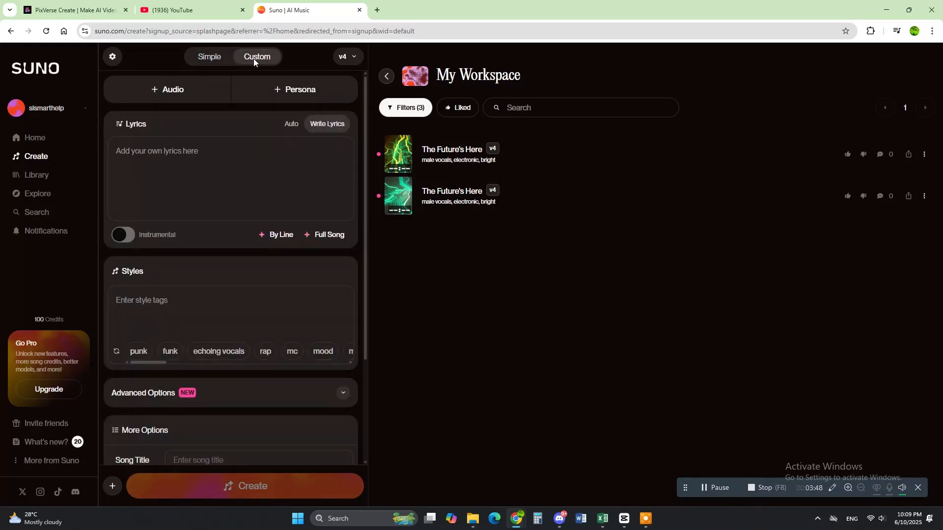
click(193, 149)
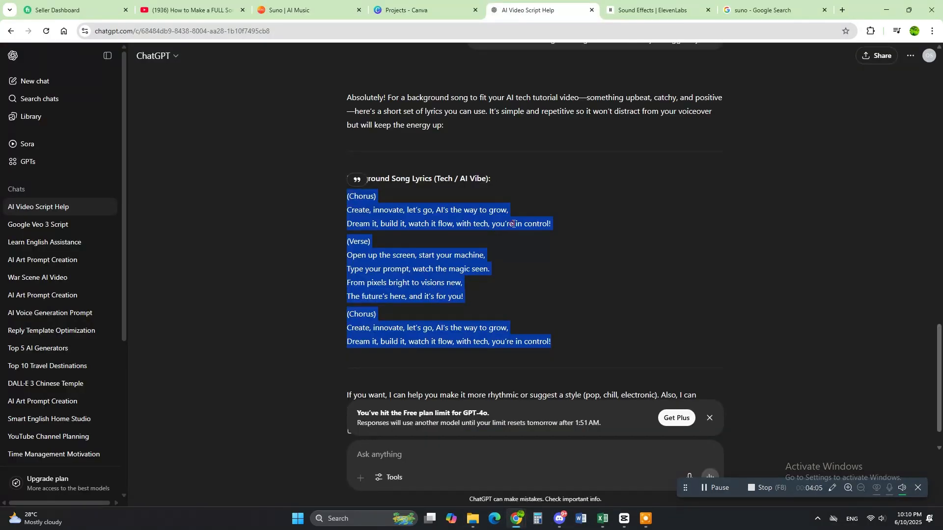
click(513, 223)
scroll(491, 226, up, 1)
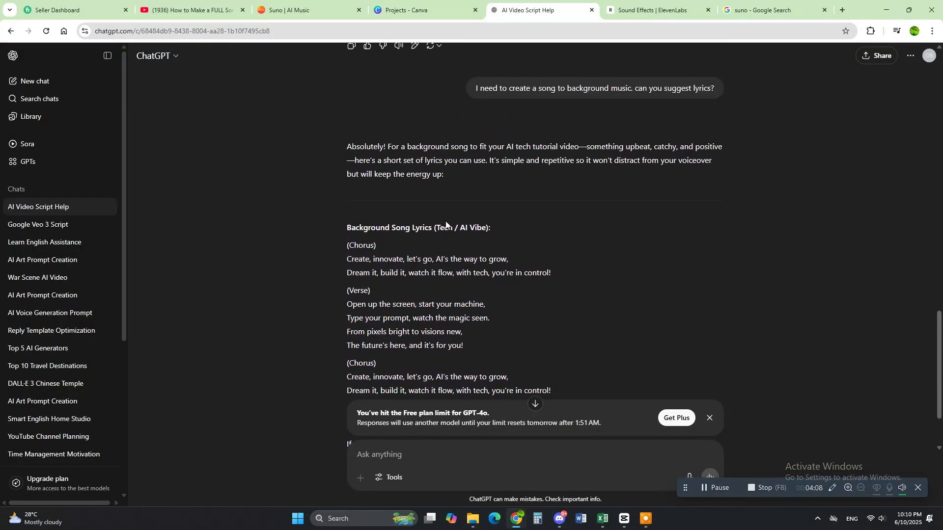
scroll(428, 251, down, 2)
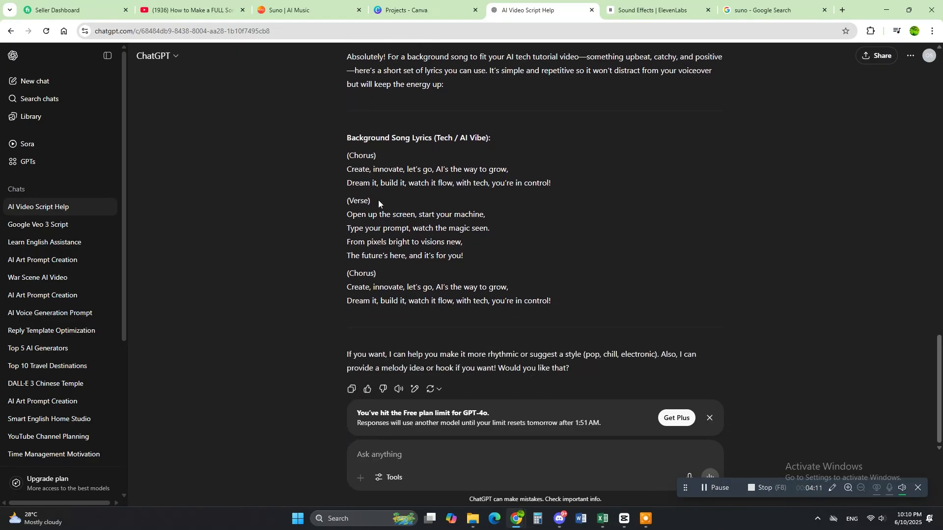
mouse_move(348, 155)
mouse_down()
mouse_move(492, 308)
mouse_move(541, 291)
mouse_move(552, 301)
mouse_move(348, 216)
mouse_move(346, 149)
mouse_up()
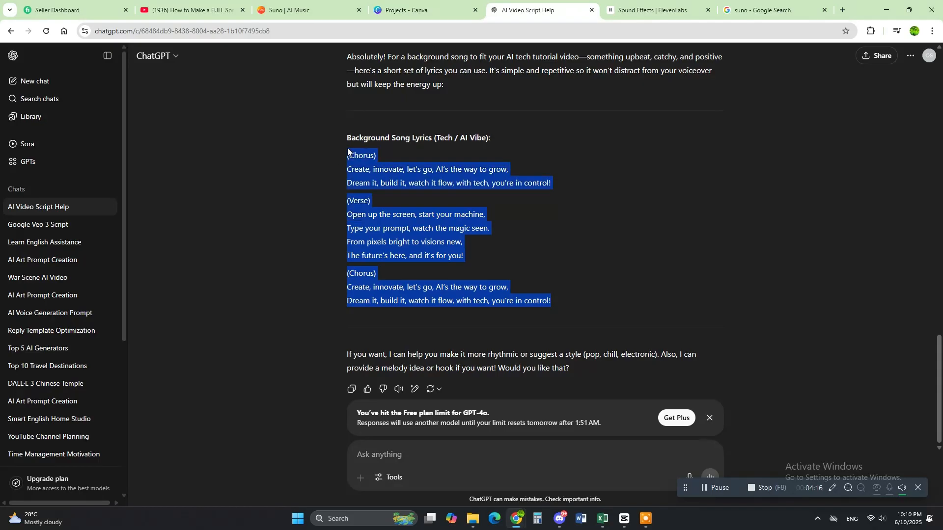
right_click(398, 181)
click(418, 190)
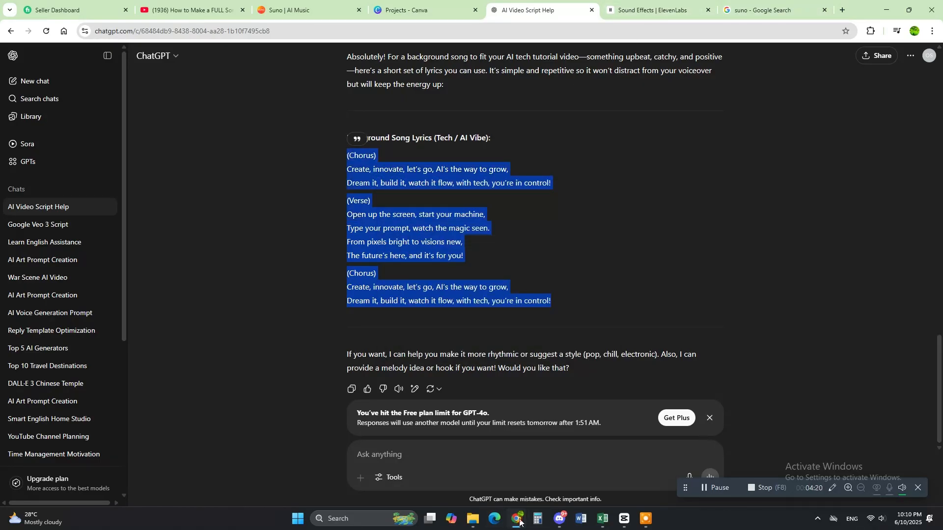
Return to Suno, paste the copied lyrics into the song's lyrics field and check them through.
mouse_move(515, 518)
click(597, 472)
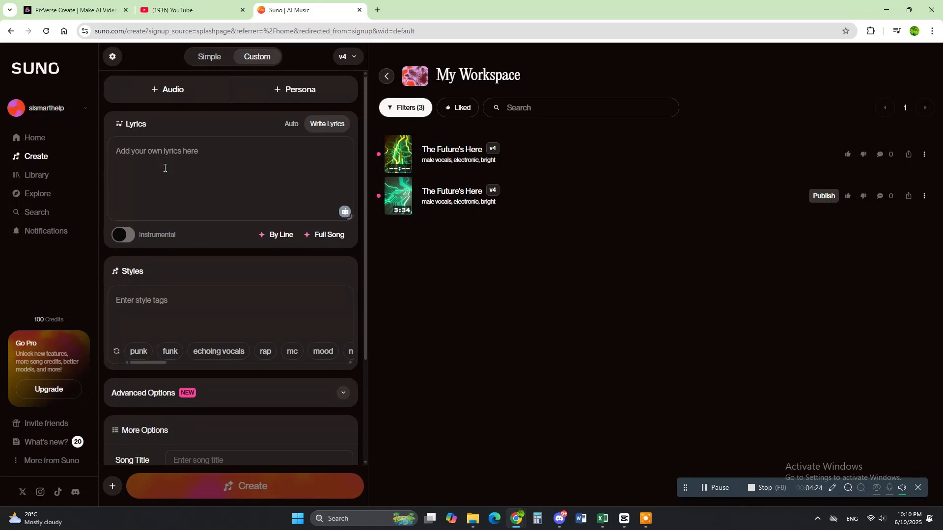
click(192, 152)
key(ctrl+v)
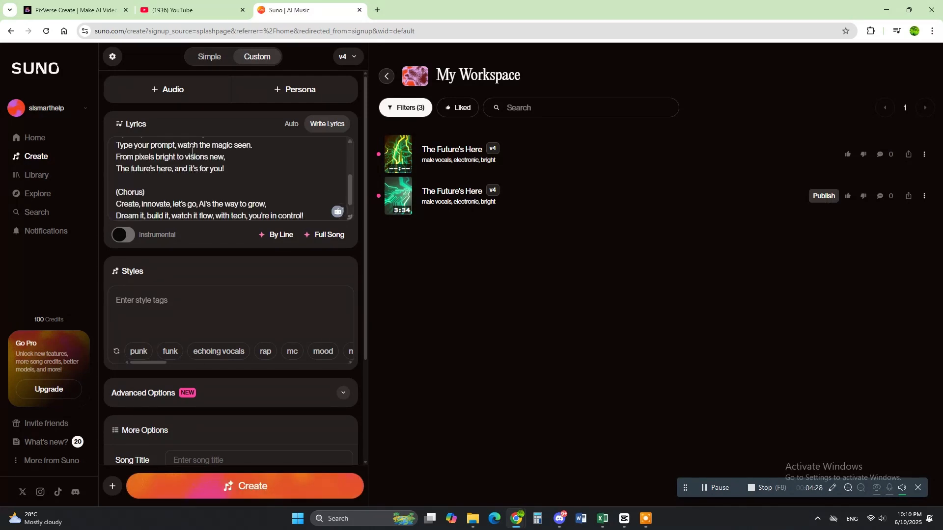
scroll(198, 183, up, 2)
scroll(198, 182, down, 2)
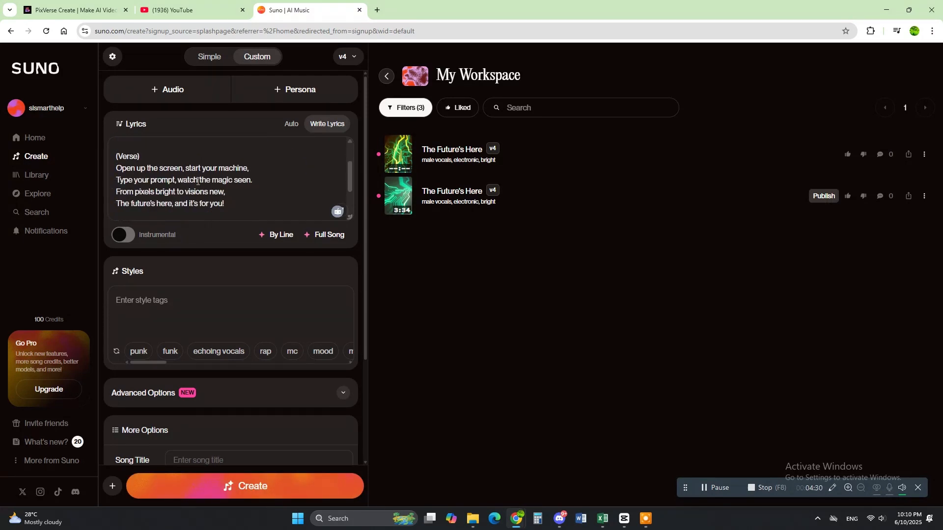
scroll(200, 191, down, 1)
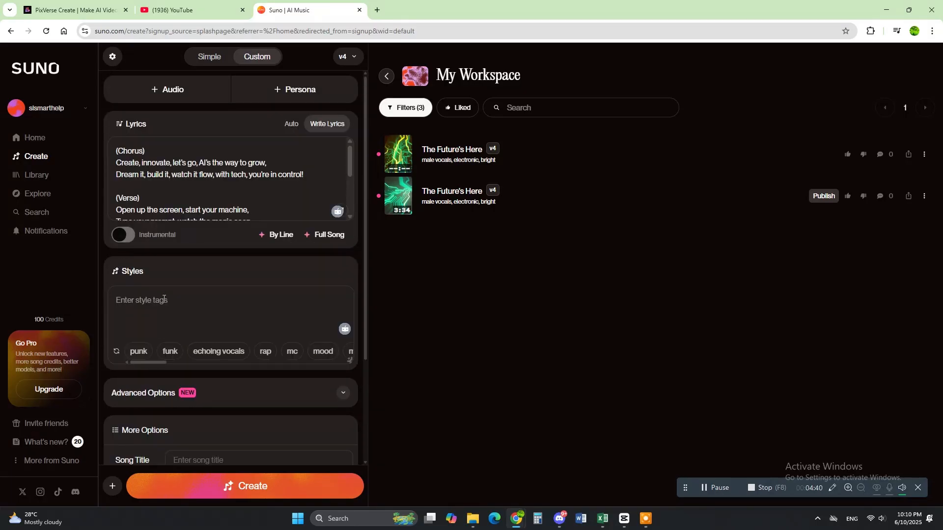
Add the suggested "male pop" tag as the song's style and enter Cat as the song title.
drag(161, 362, 169, 362)
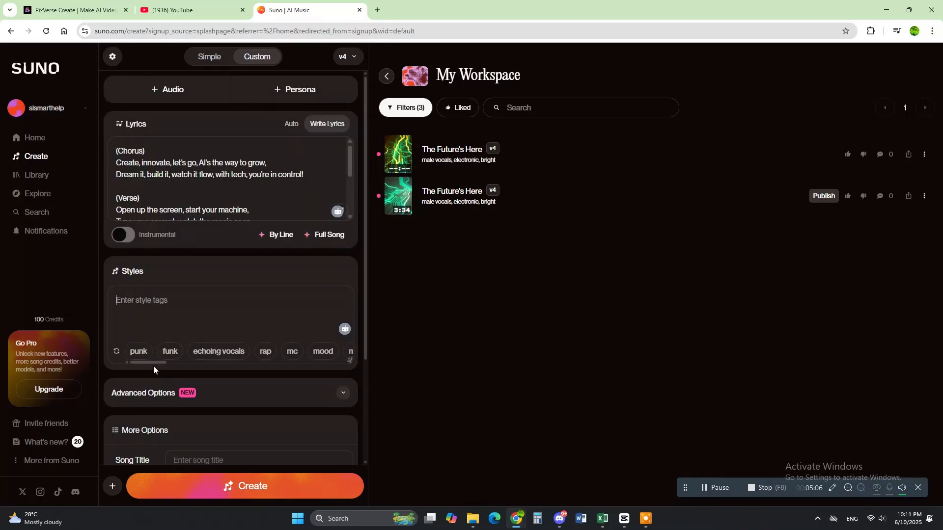
drag(153, 364, 172, 362)
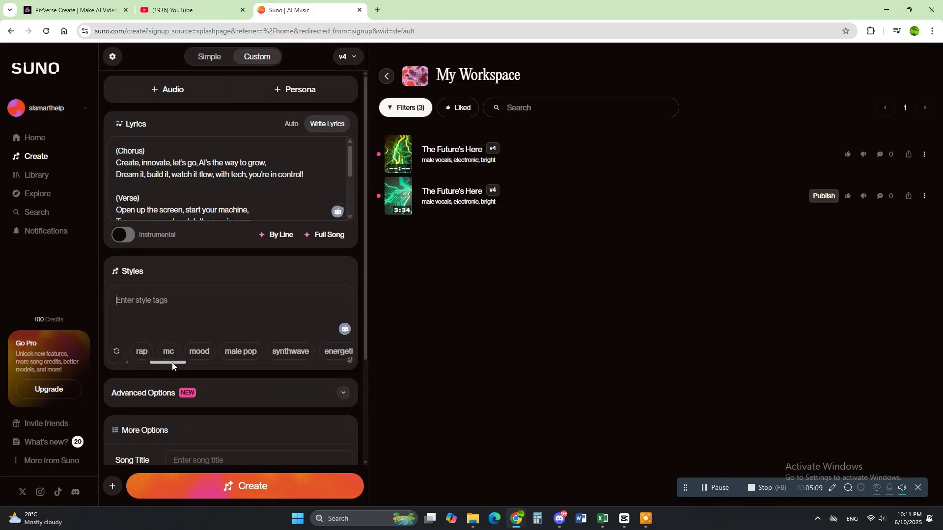
click(241, 359)
scroll(248, 328, down, 3)
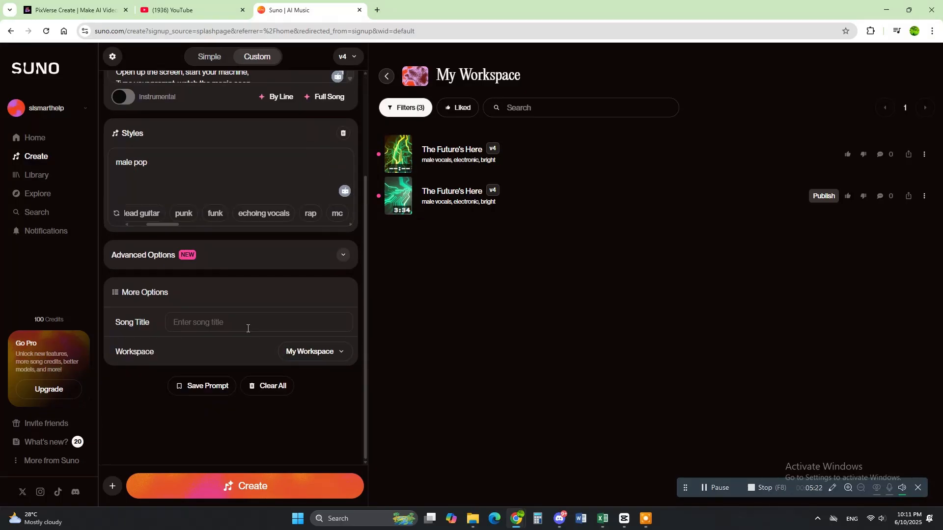
text(Cat)
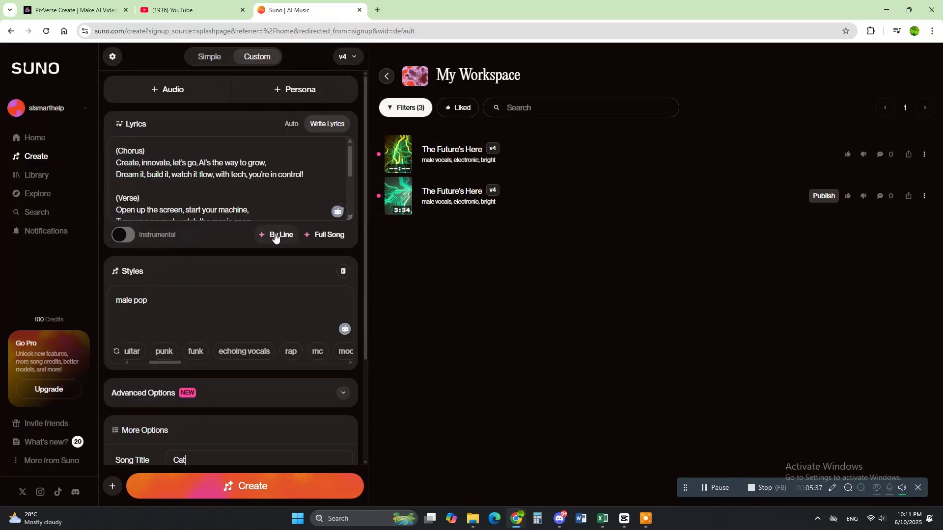
Generate the Cat song from the entered lyrics and look over its settings while it is being created.
scroll(275, 239, down, 3)
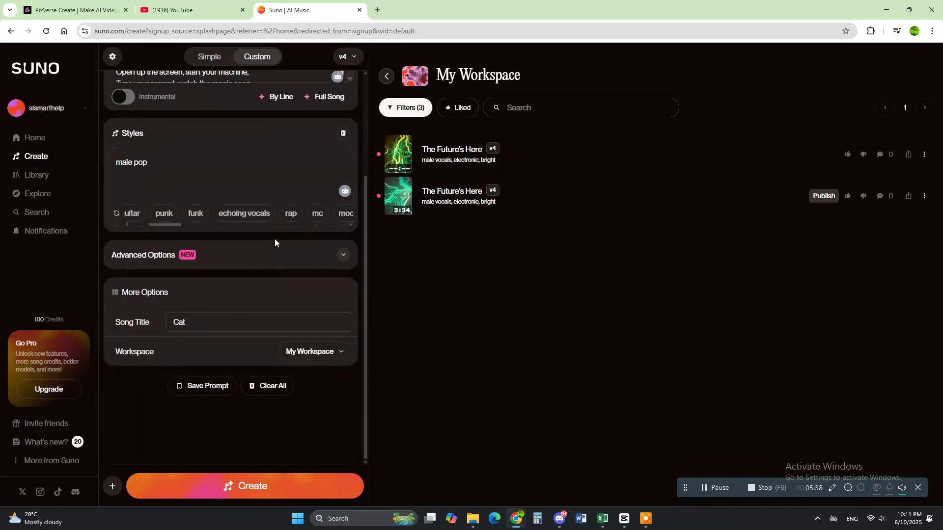
click(237, 496)
scroll(300, 306, up, 3)
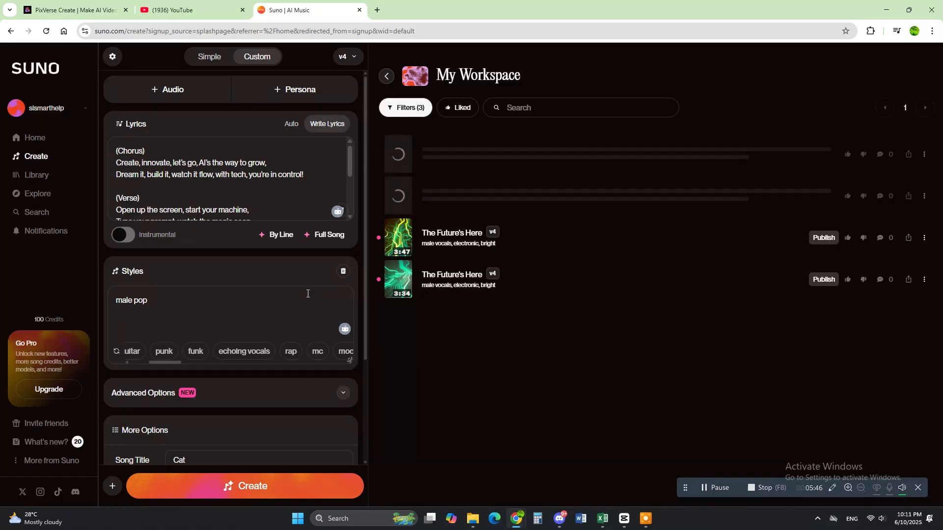
scroll(298, 408, down, 2)
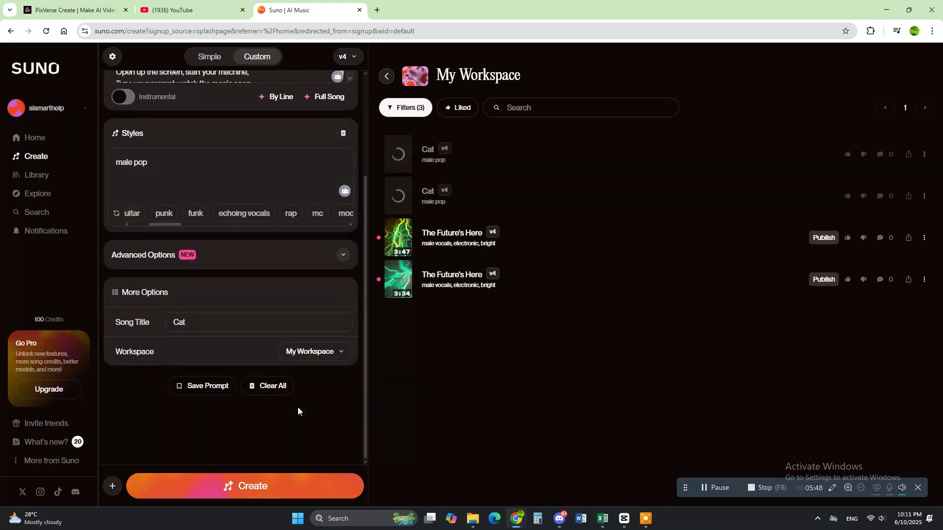
scroll(297, 405, up, 2)
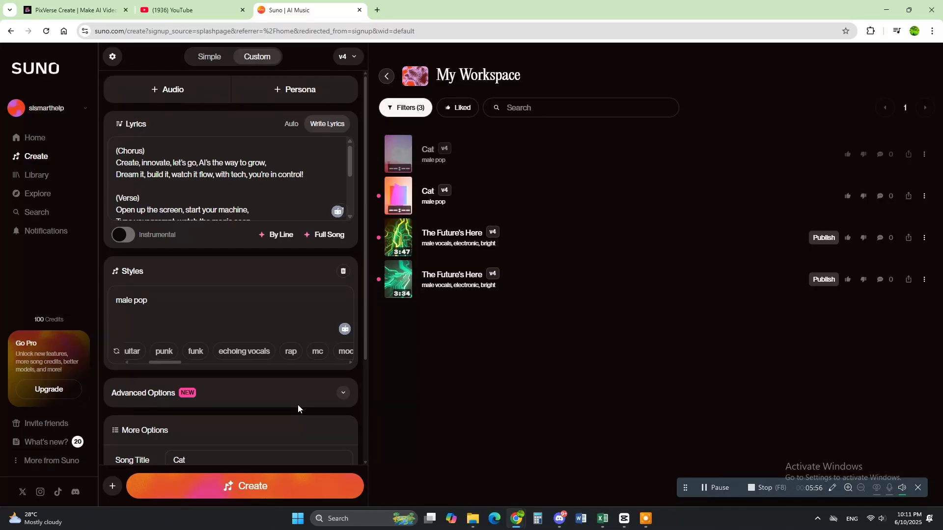
scroll(297, 404, down, 4)
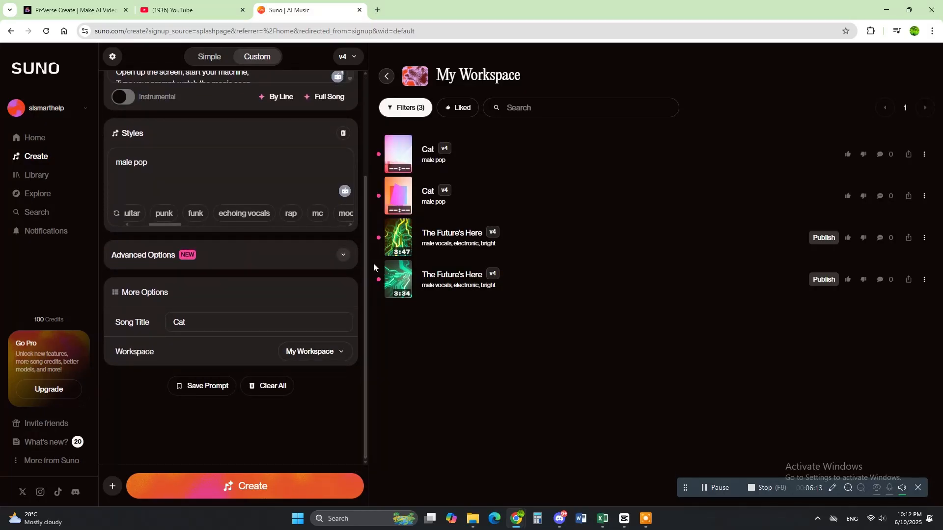
Play both generated versions of the Cat song to compare them, and pause playback.
click(399, 199)
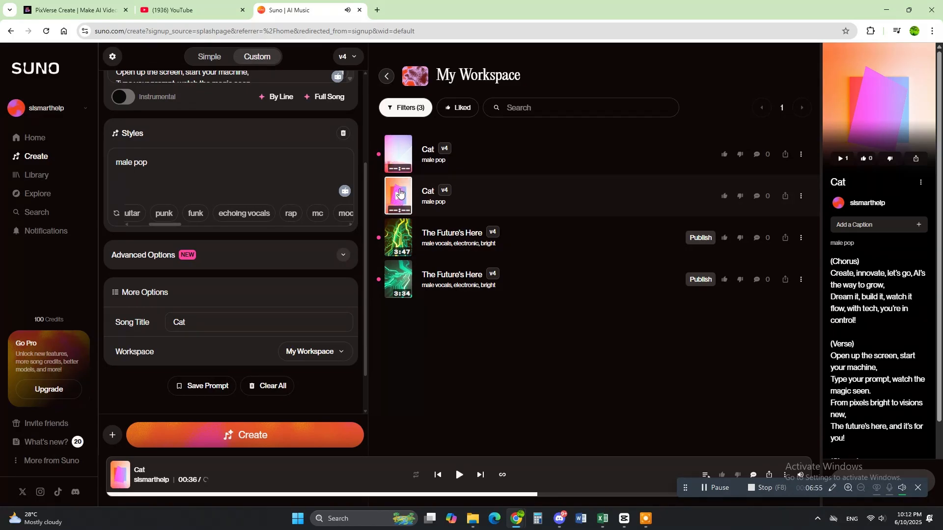
click(395, 155)
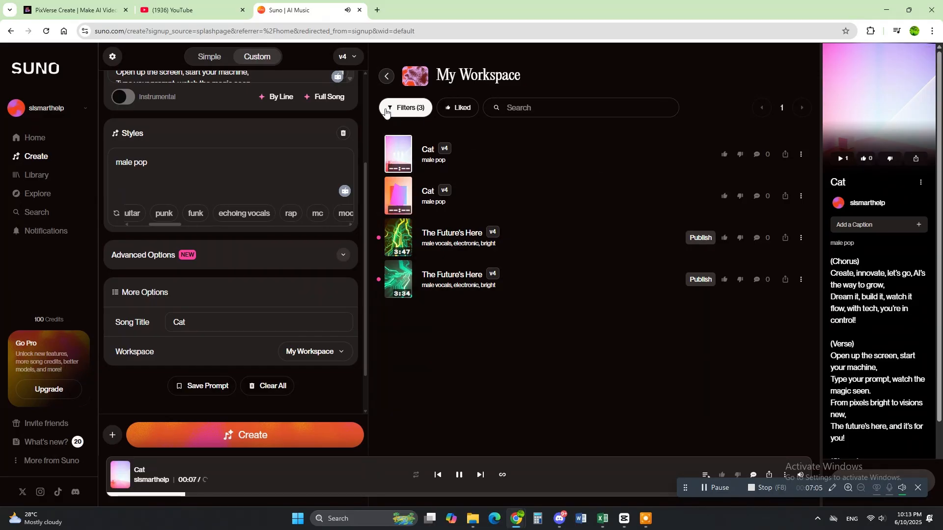
click(398, 153)
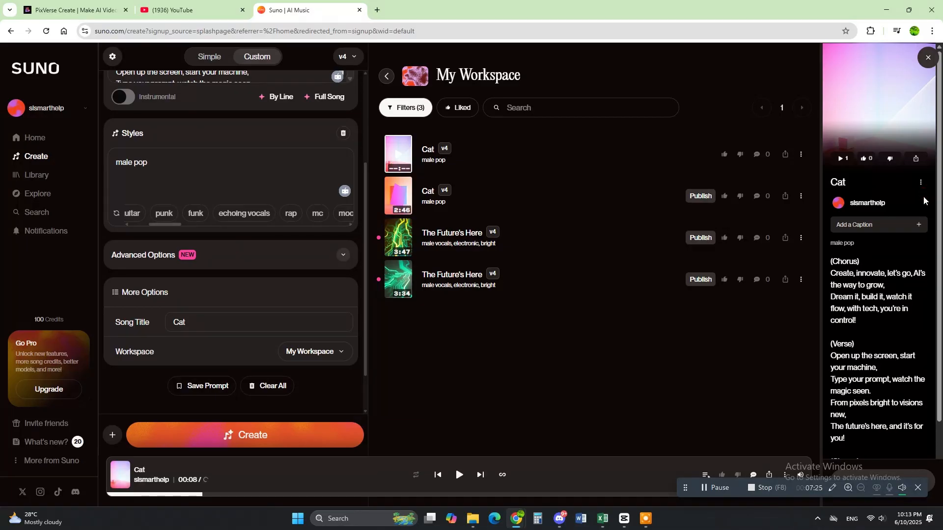
Try to download the first listed version of the Cat song as MP3 audio.
click(729, 490)
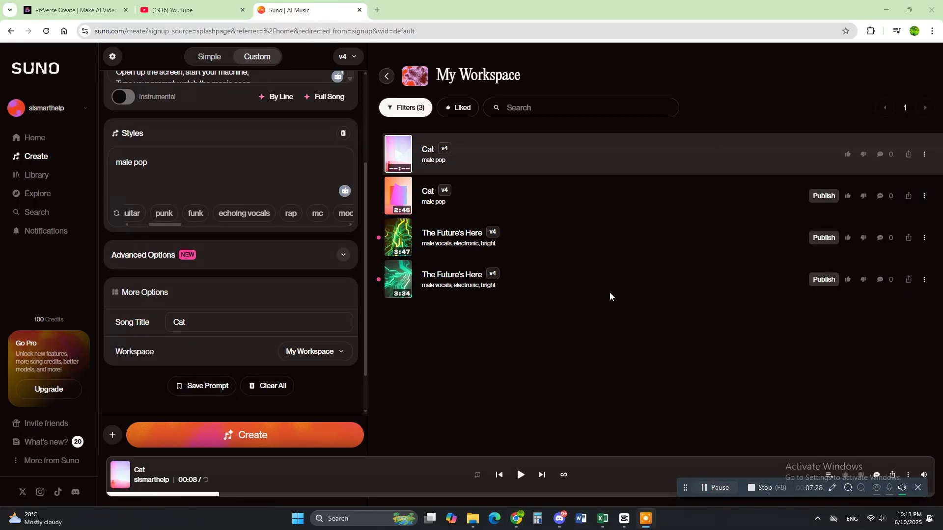
click(927, 158)
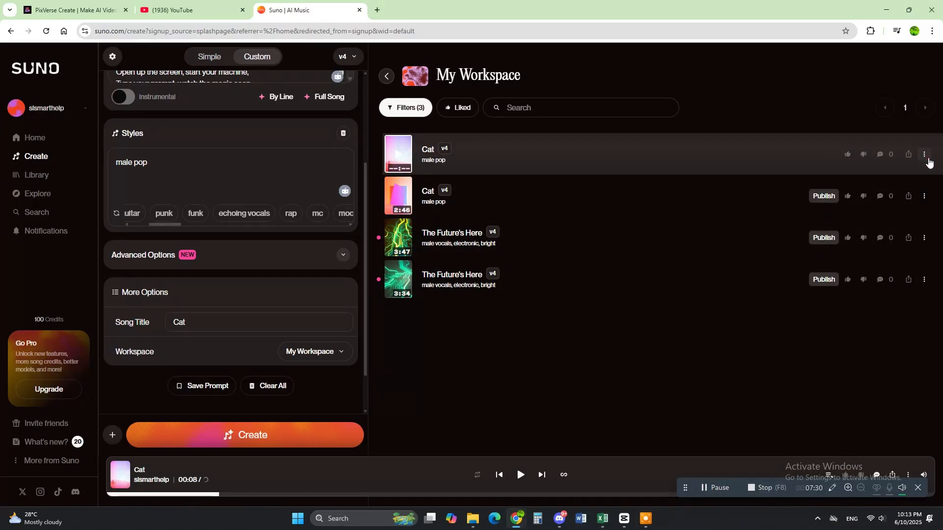
click(928, 162)
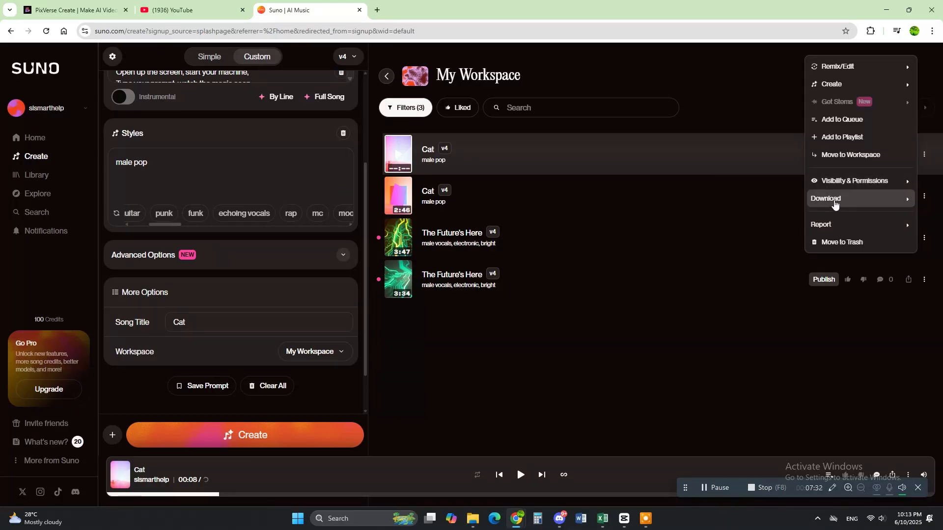
mouse_move(835, 204)
click(788, 204)
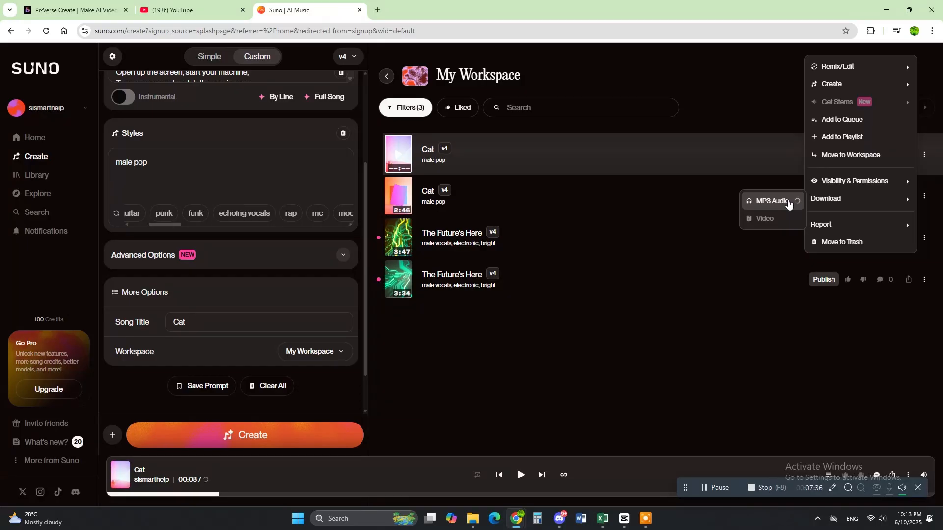
click(739, 315)
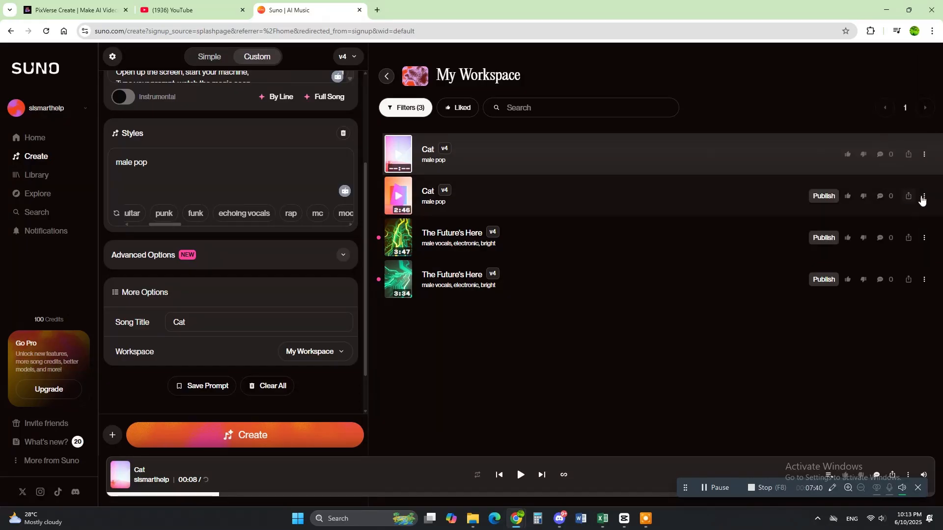
Download the second listed version of the Cat song as MP3 audio, without upgrading for commercial rights.
click(648, 201)
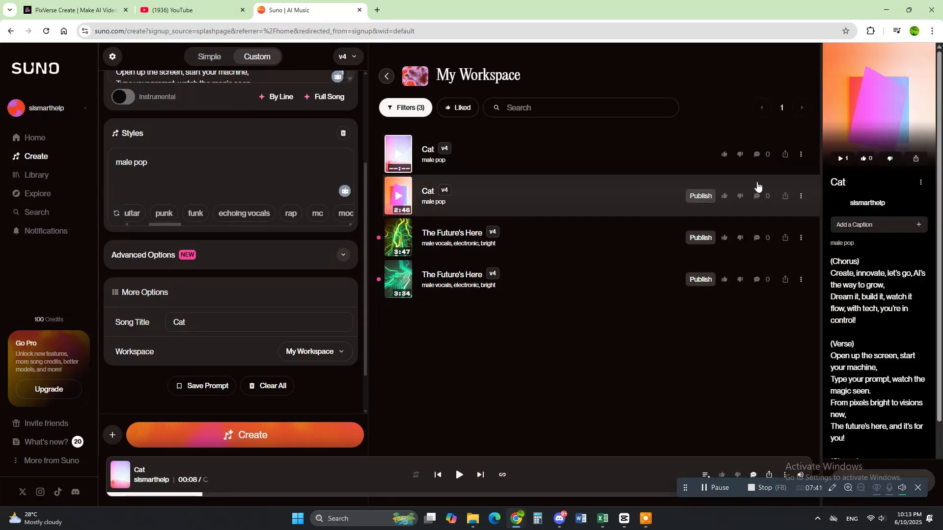
click(921, 184)
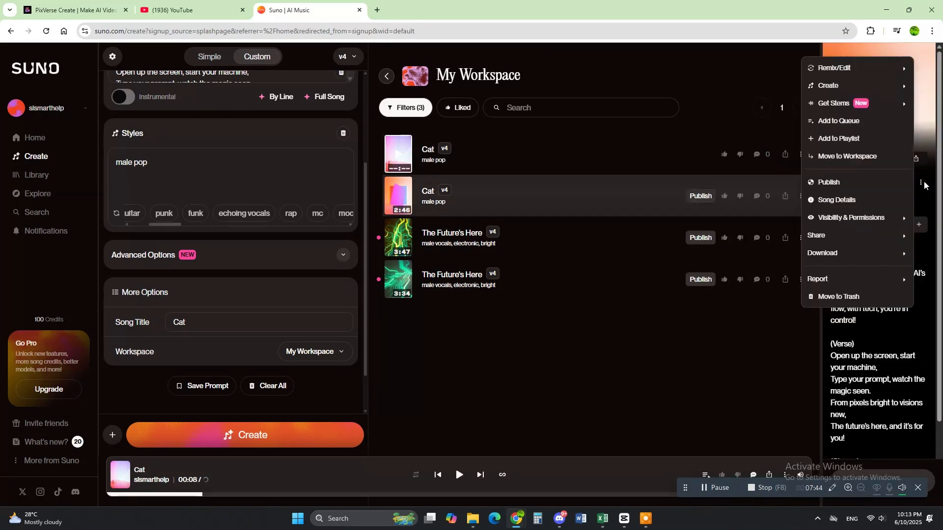
mouse_move(841, 255)
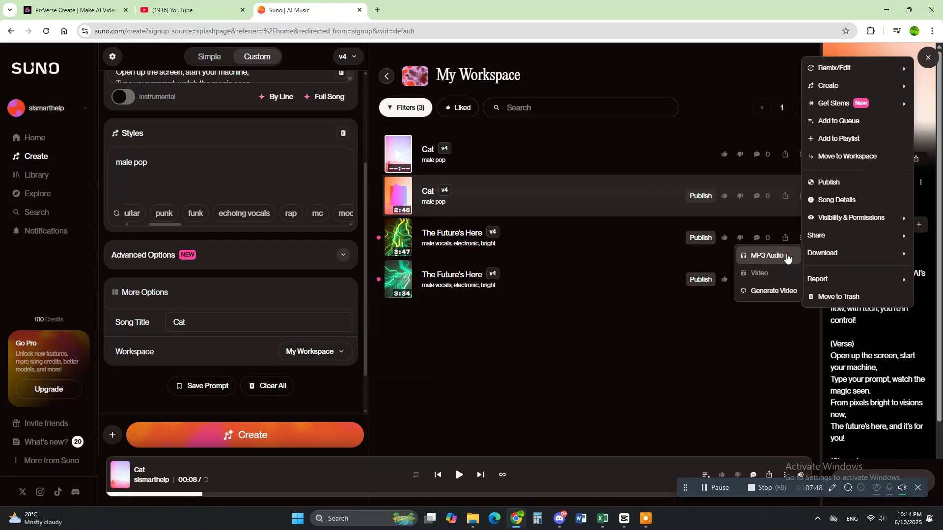
click(787, 257)
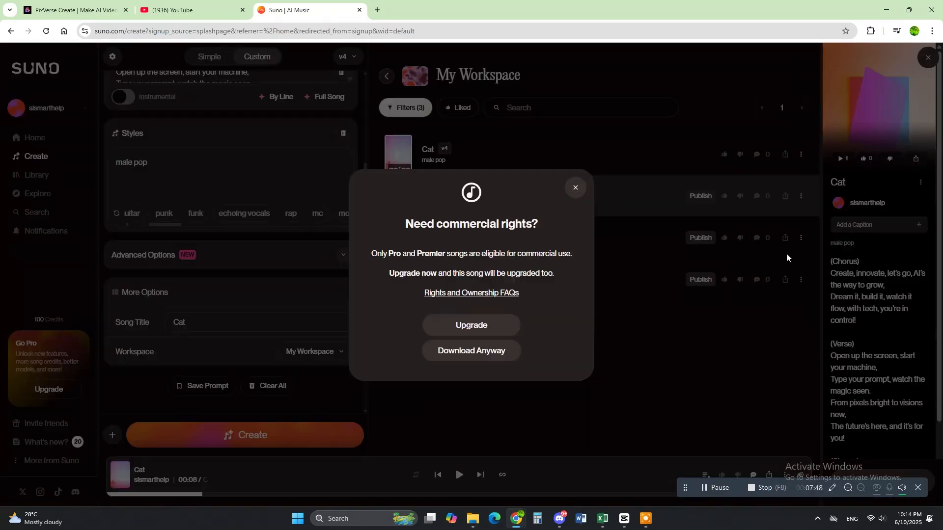
click(478, 354)
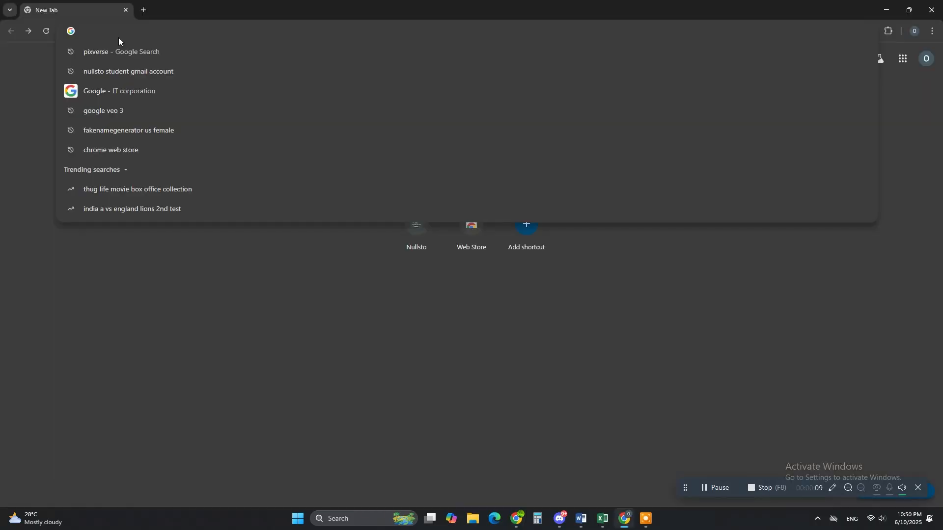
Search Google for "pixverse ai" in the browser and open the PixVerse website.
text(po)
key(BackSpace)
text(ixvers)
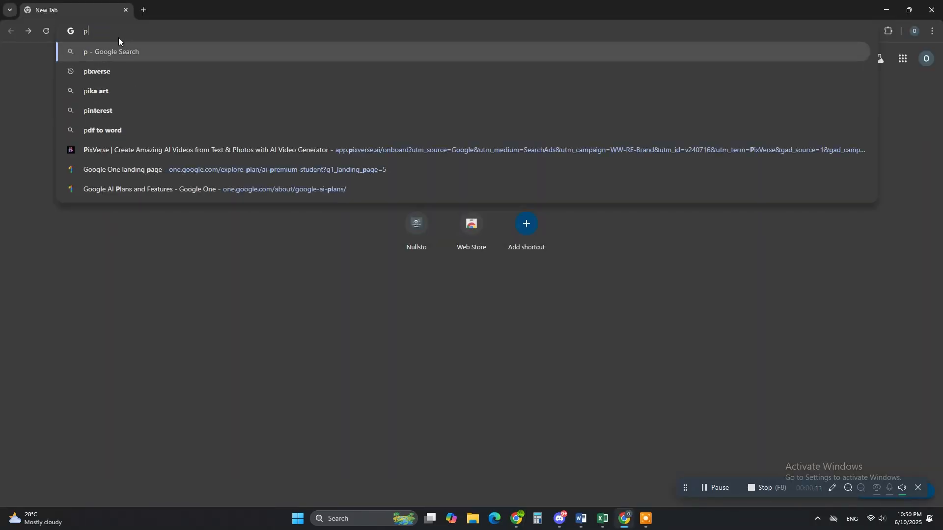
text(e ai)
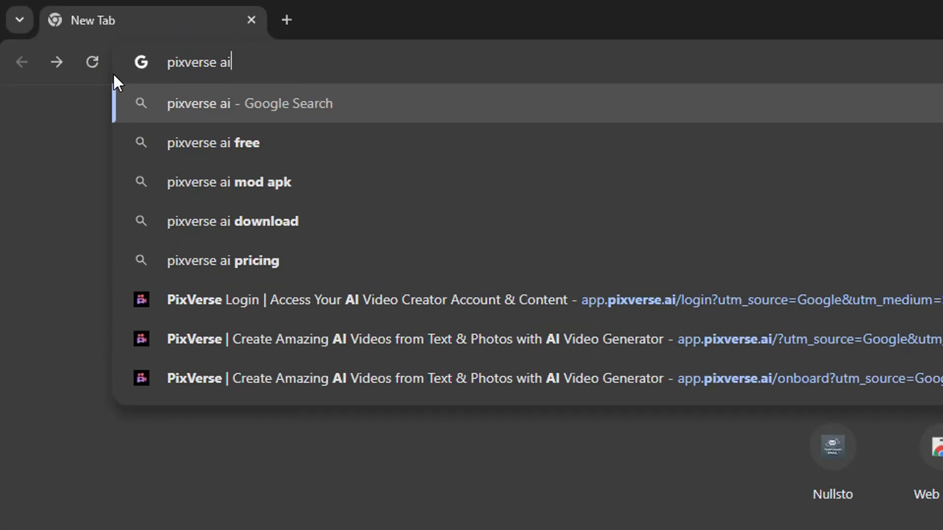
key(Return)
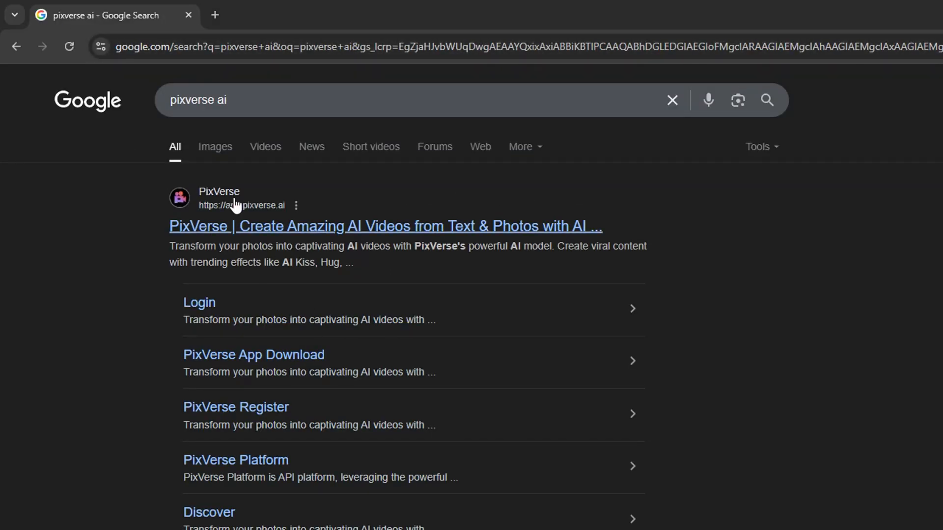
click(270, 228)
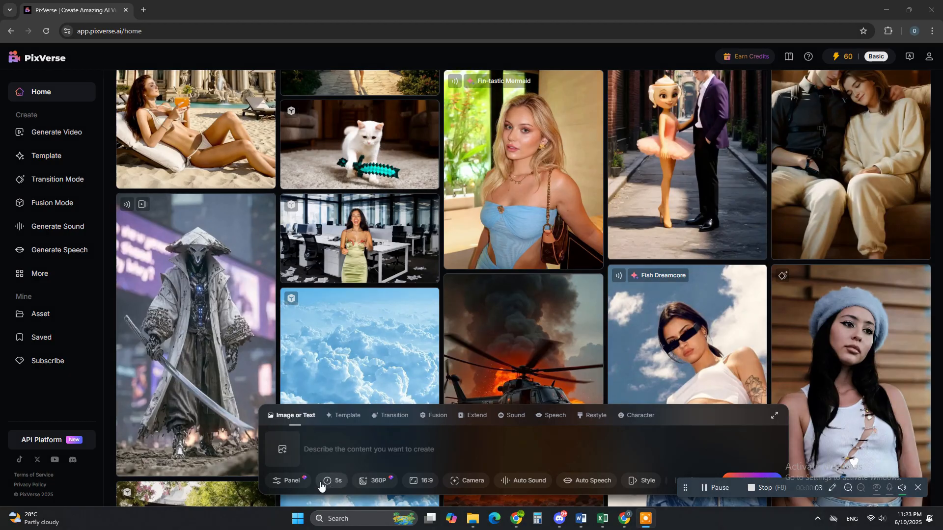
Upload the first of today's cat-on-bike images from the Downloads folder as the source image for the video.
click(282, 449)
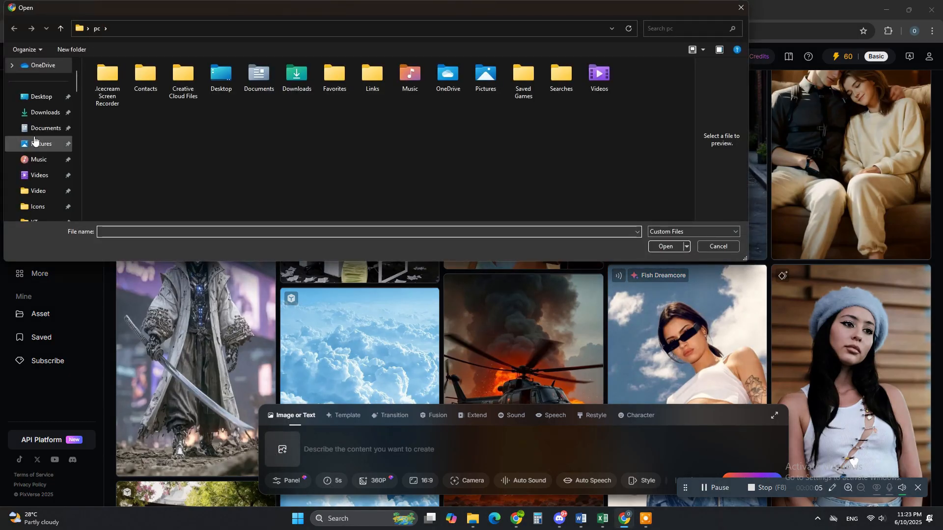
click(43, 114)
click(123, 88)
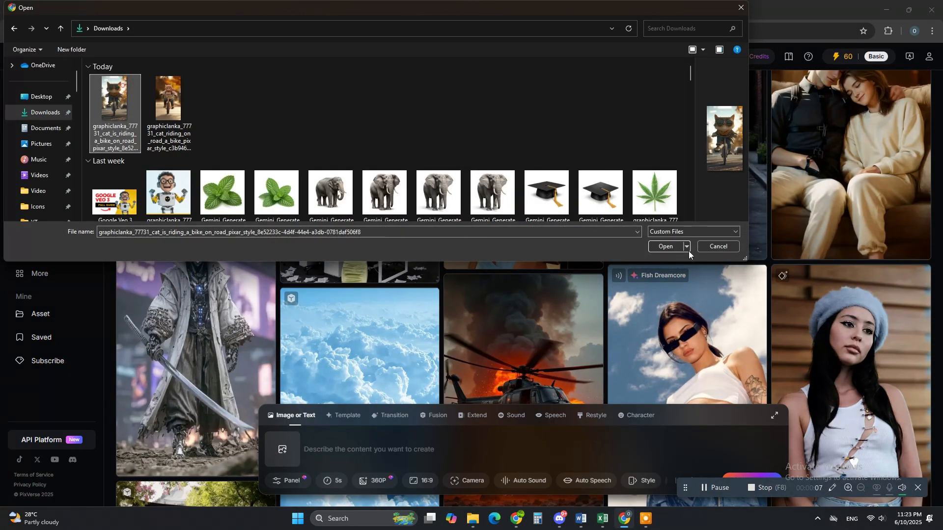
click(674, 245)
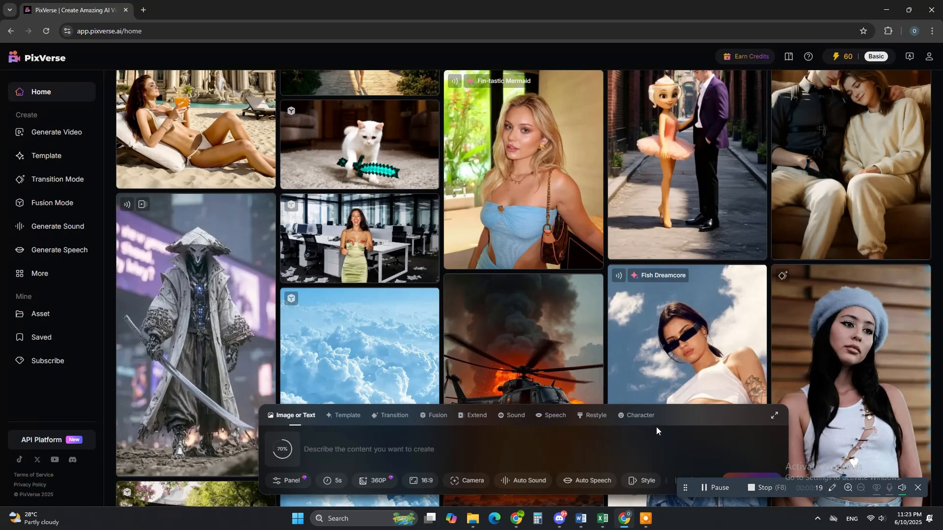
scroll(721, 425, down, 3)
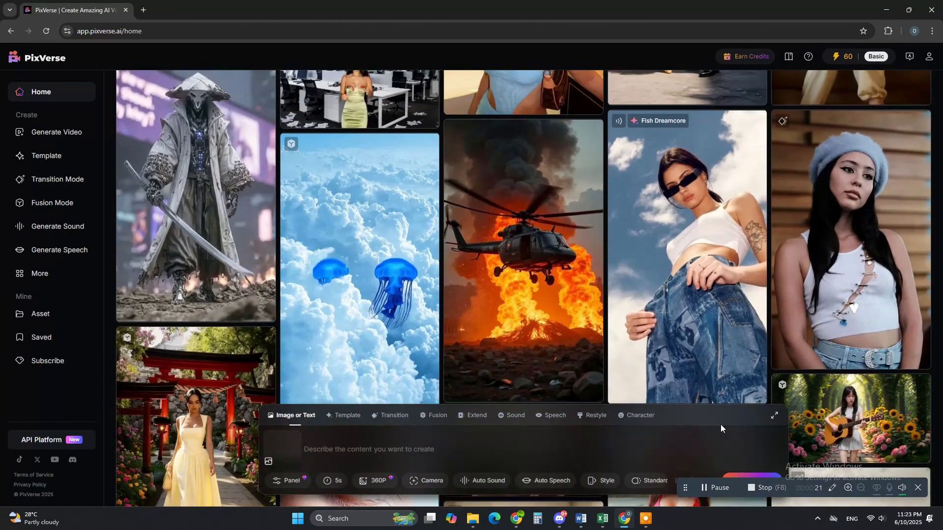
scroll(720, 427, up, 2)
drag(685, 488, 669, 343)
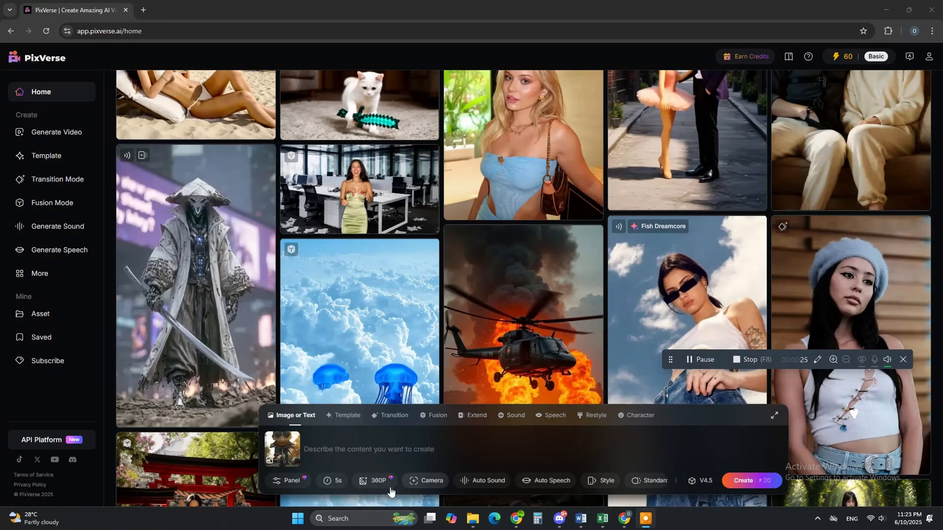
Enter the video prompt "cat is riding the bike" and set the video duration to 8 seconds.
click(328, 452)
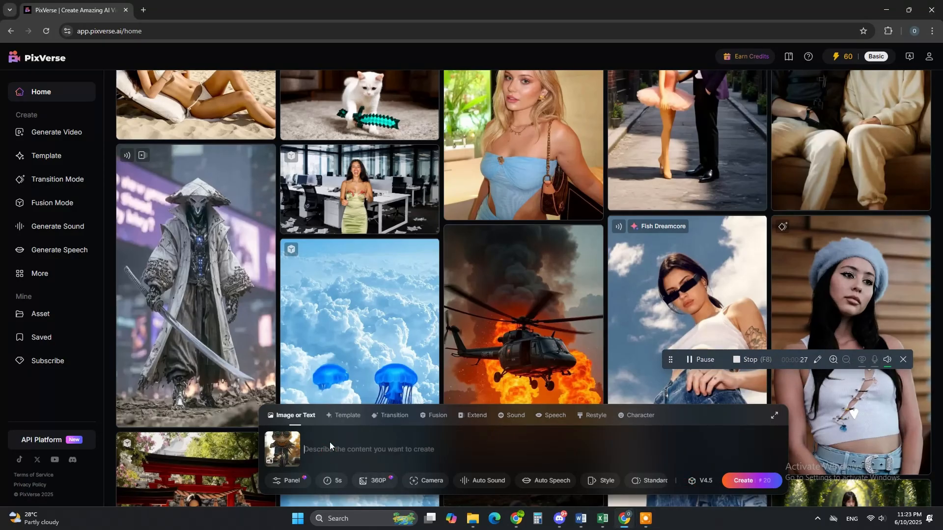
text(cat is riding the b)
text(ike)
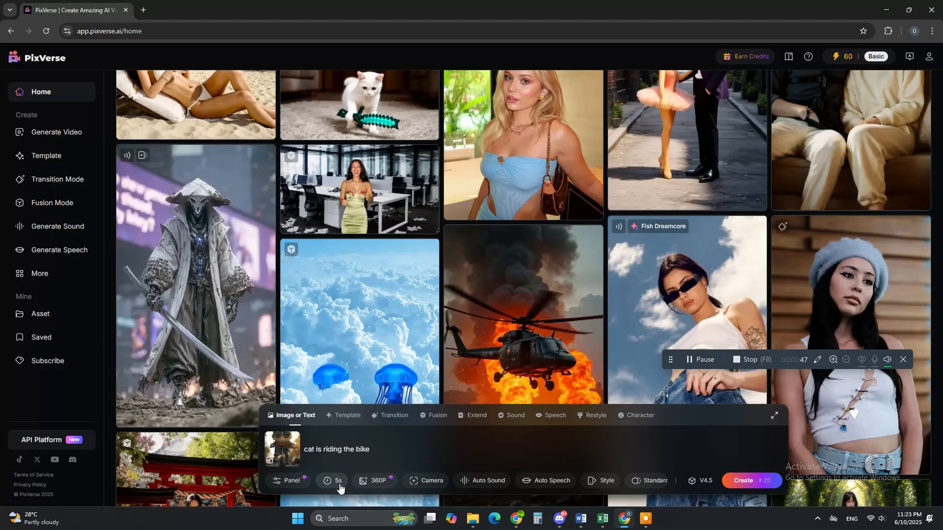
click(338, 481)
click(331, 456)
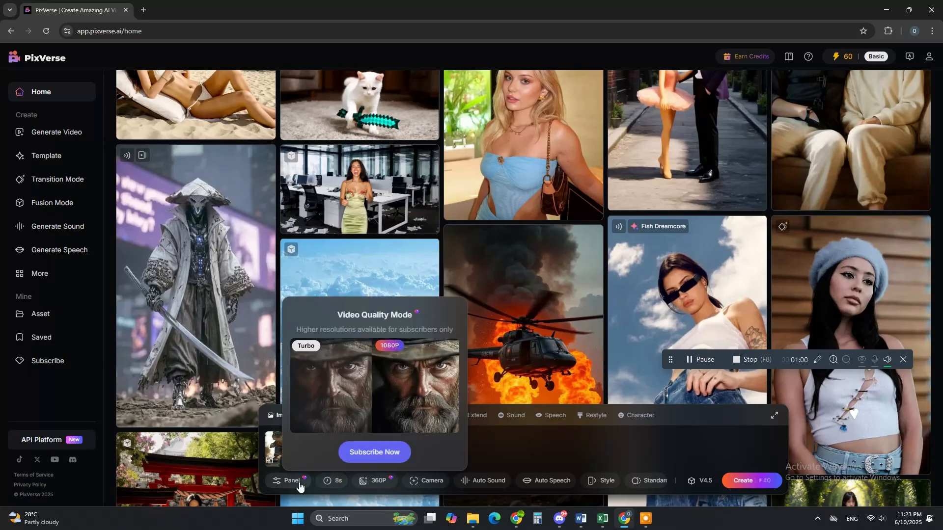
click(293, 481)
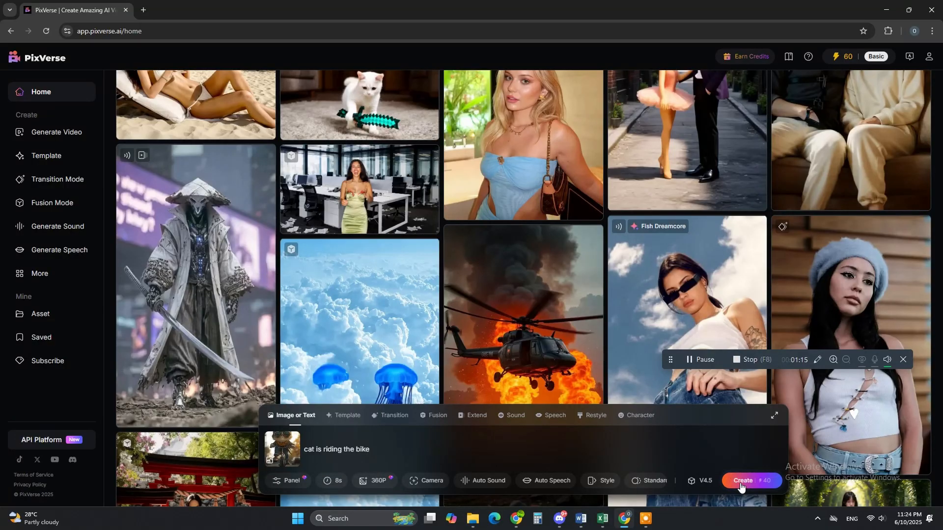
Generate the 8-second cat video from the image and prompt, and download the finished result.
click(740, 485)
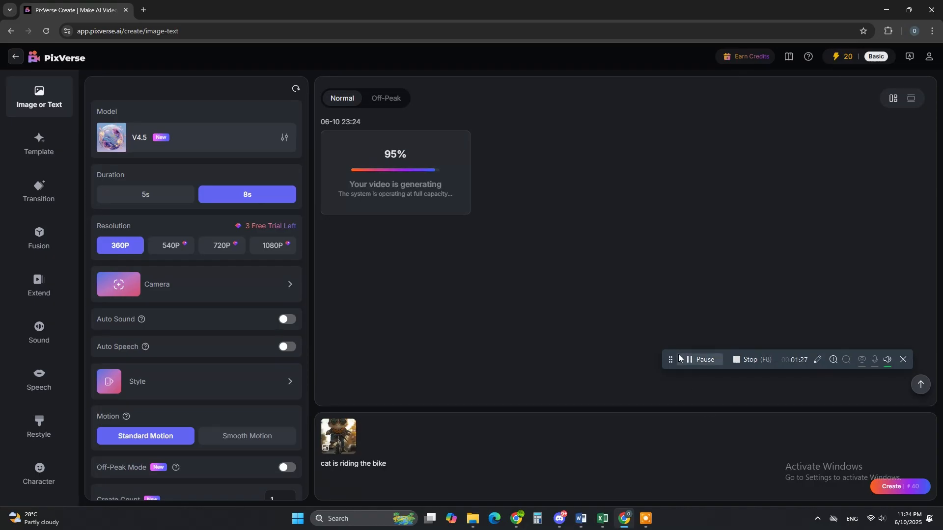
drag(670, 359, 687, 453)
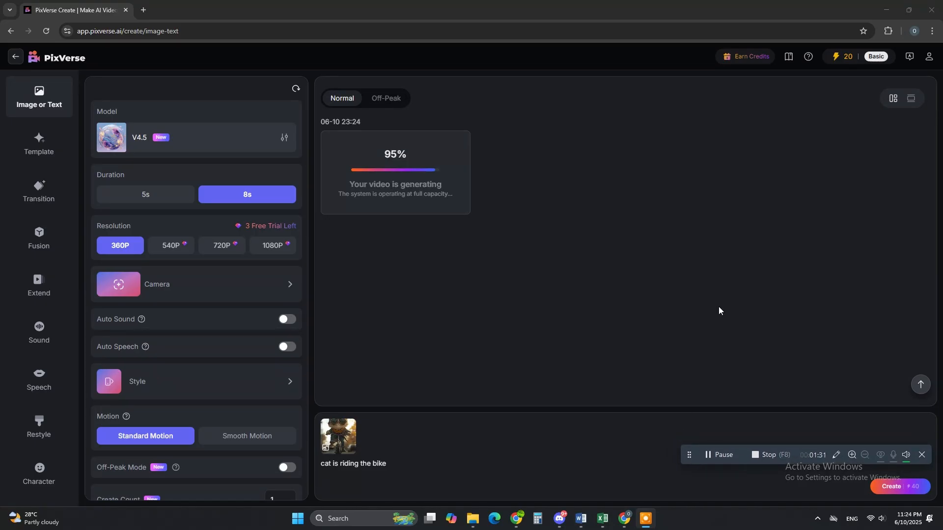
mouse_move(393, 286)
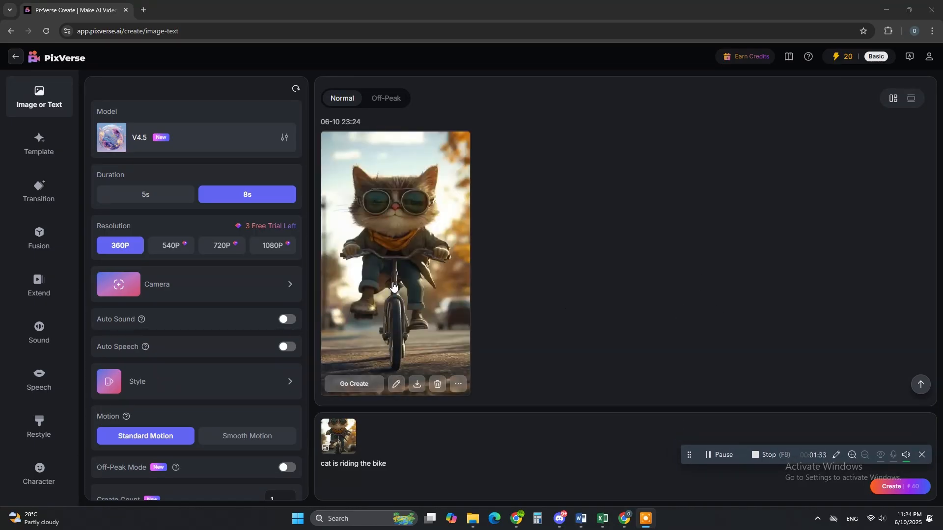
click(418, 290)
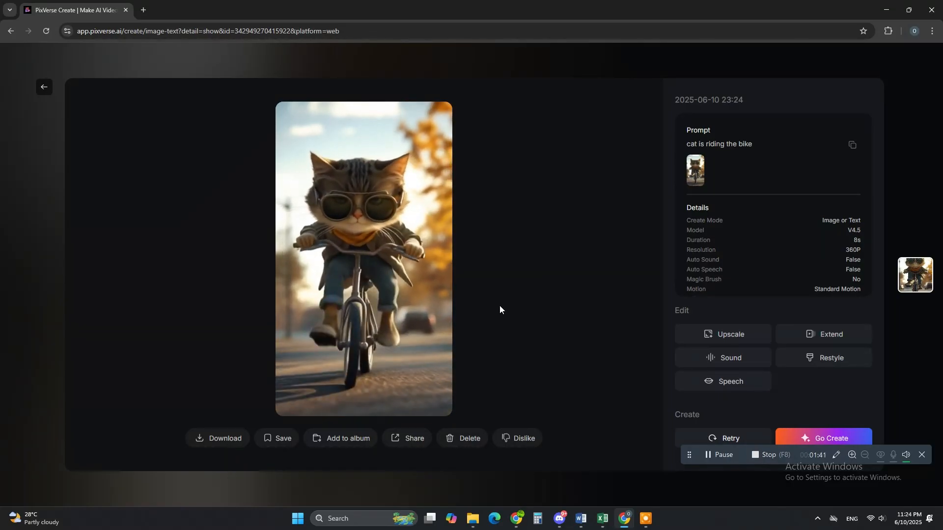
click(220, 444)
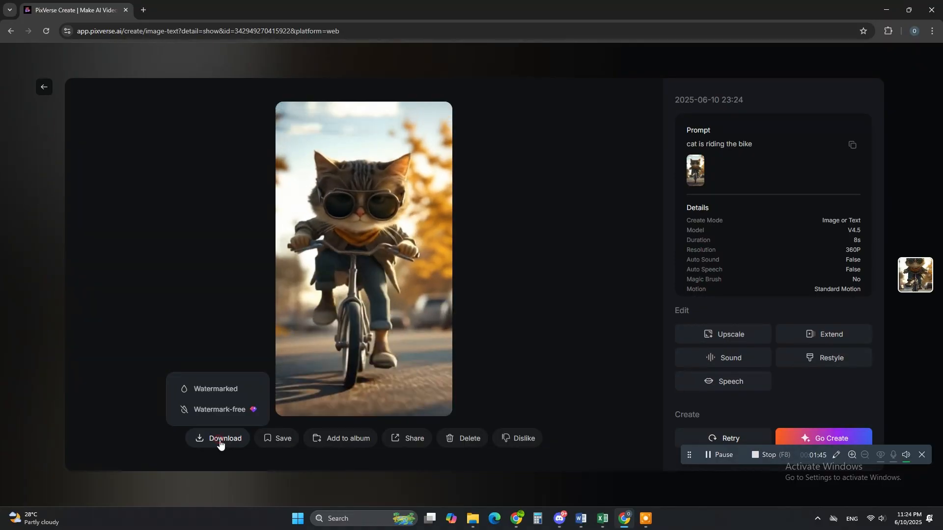
click(219, 441)
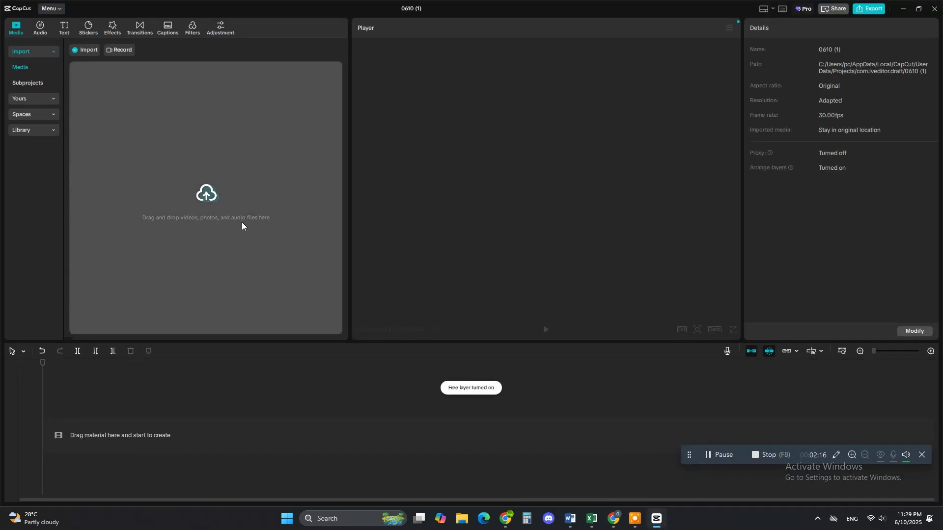
In CapCut, import the newest PixVerse cat video and the Cat audio file from the Downloads folder into the project.
click(213, 197)
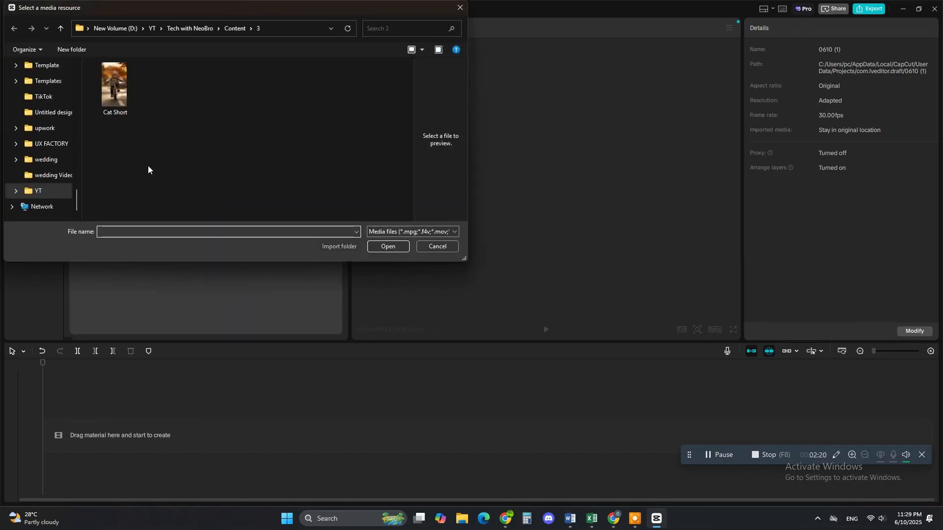
scroll(76, 101, up, 10)
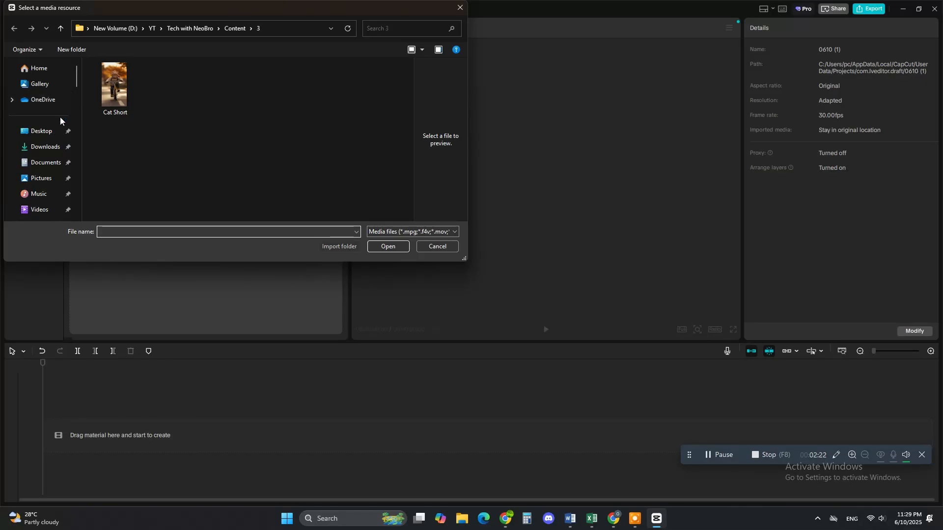
click(50, 148)
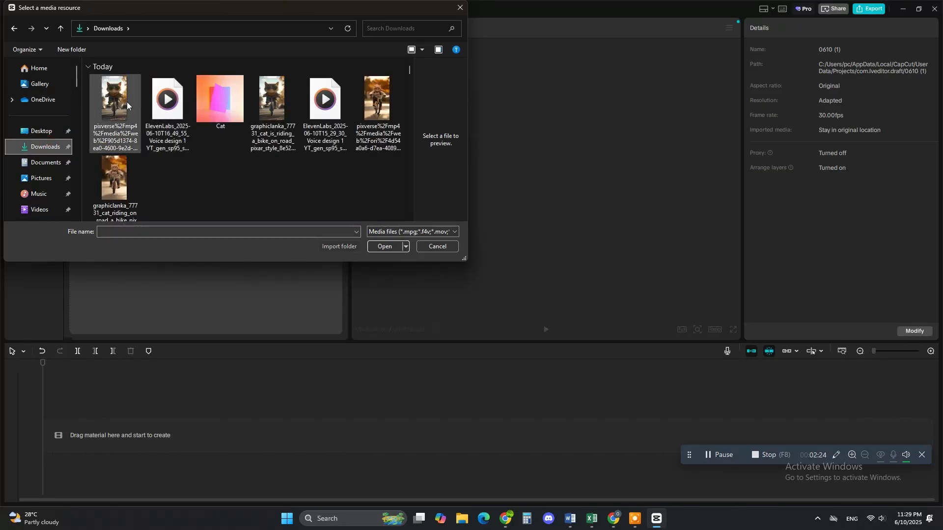
click(123, 105)
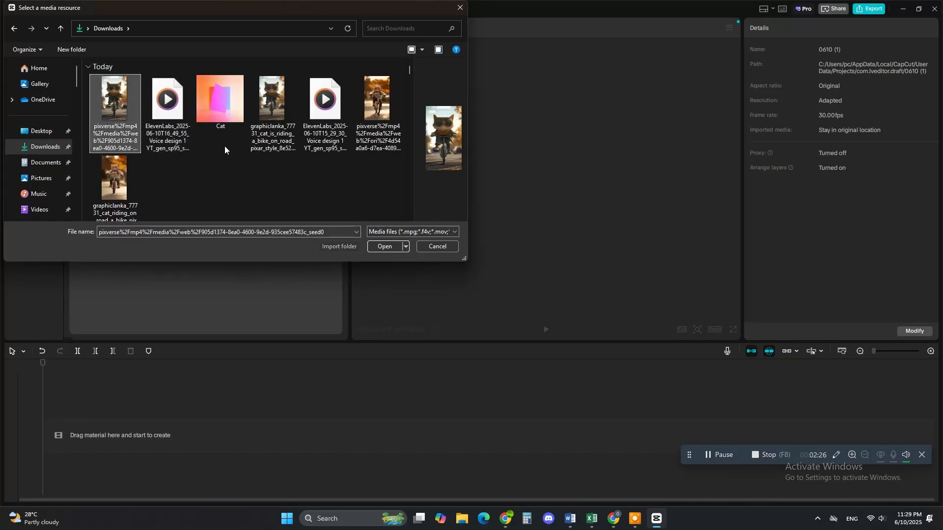
ctrl+click(221, 110)
click(385, 246)
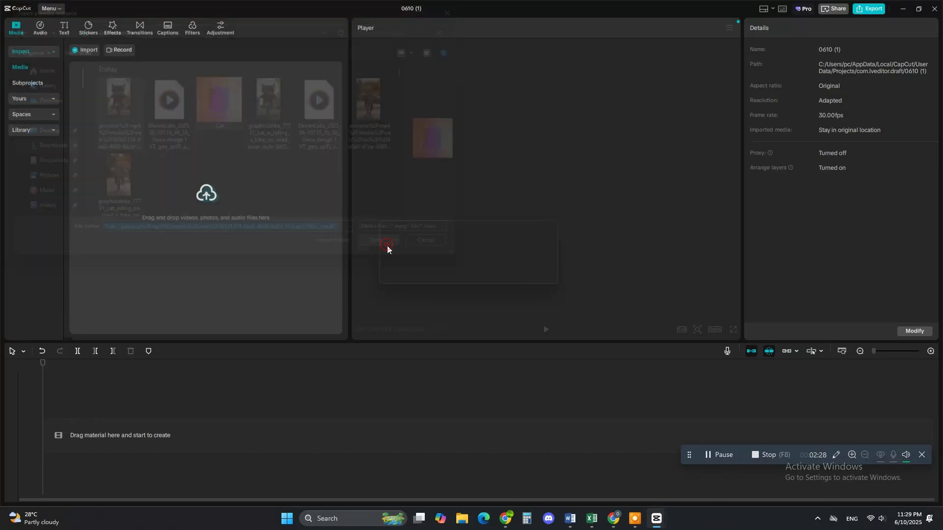
click(216, 198)
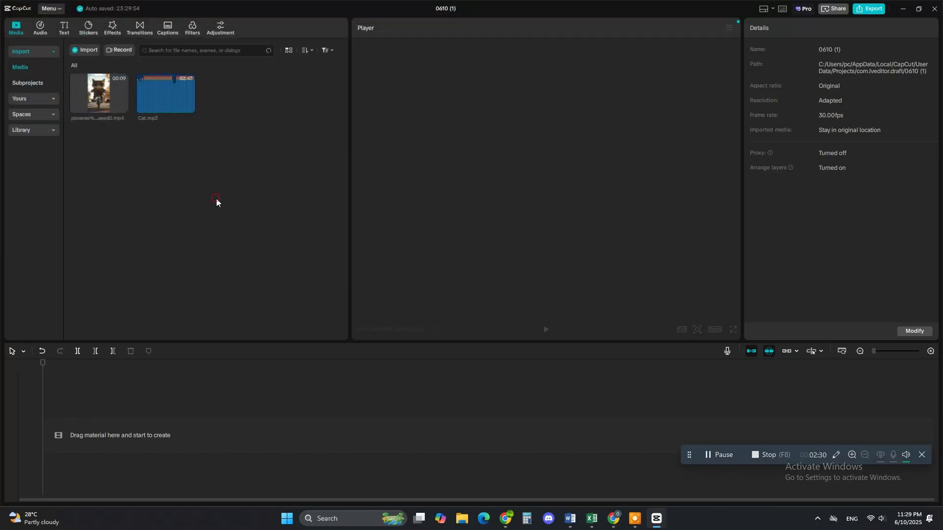
Add the PixVerse cat video and Cat.mp3 to the timeline, both starting at zero.
click(125, 111)
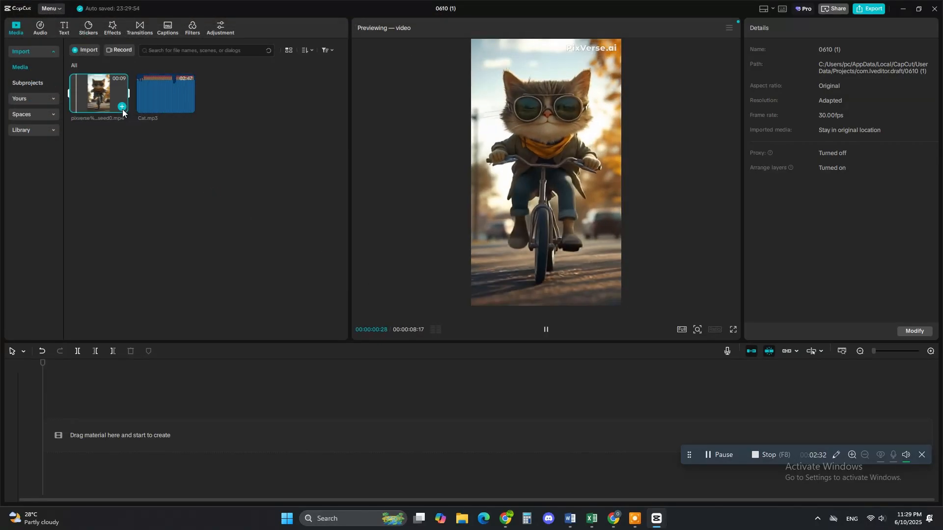
click(122, 107)
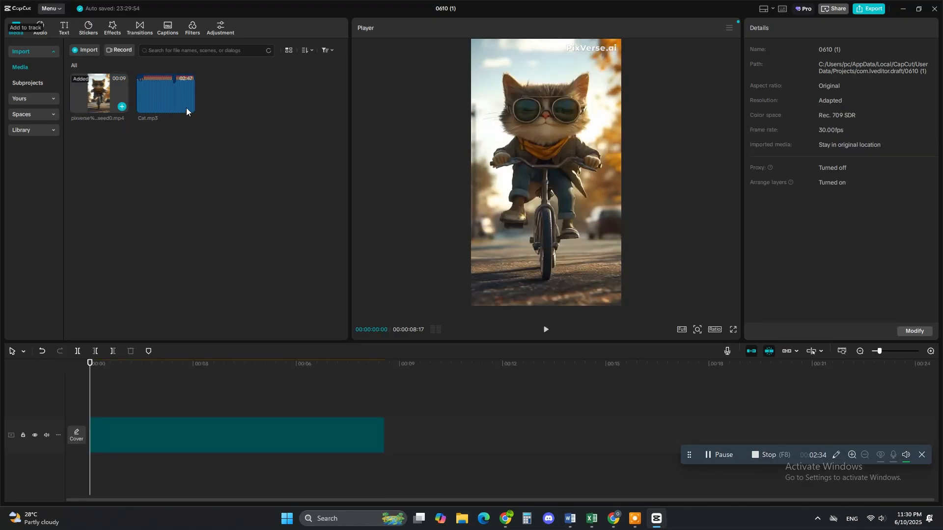
click(170, 109)
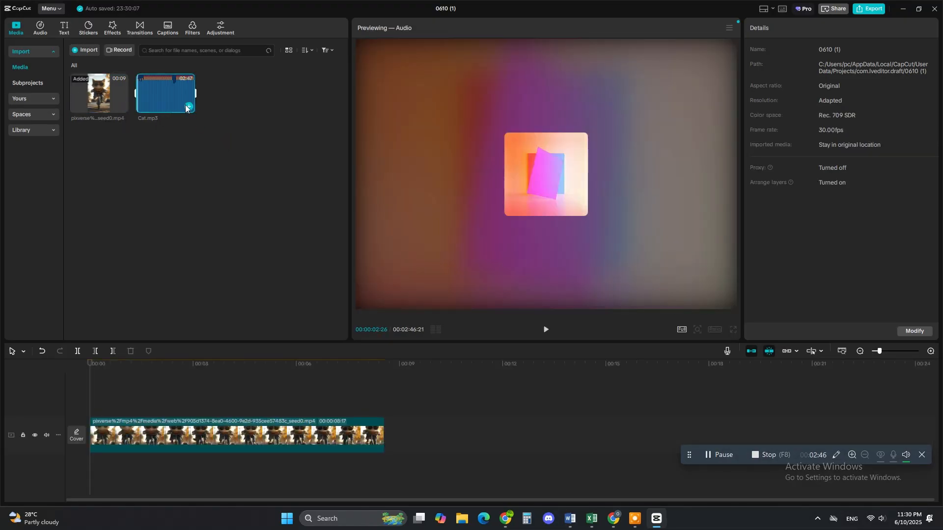
click(187, 107)
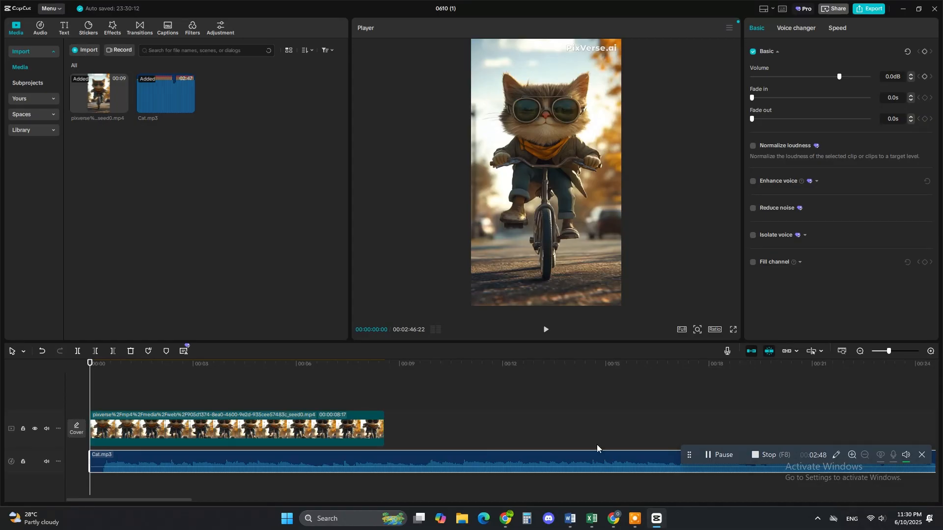
Duplicate the cat video clip and place the copy directly after the first clip, at 00:00:08:17 on the timeline.
drag(90, 369, 385, 406)
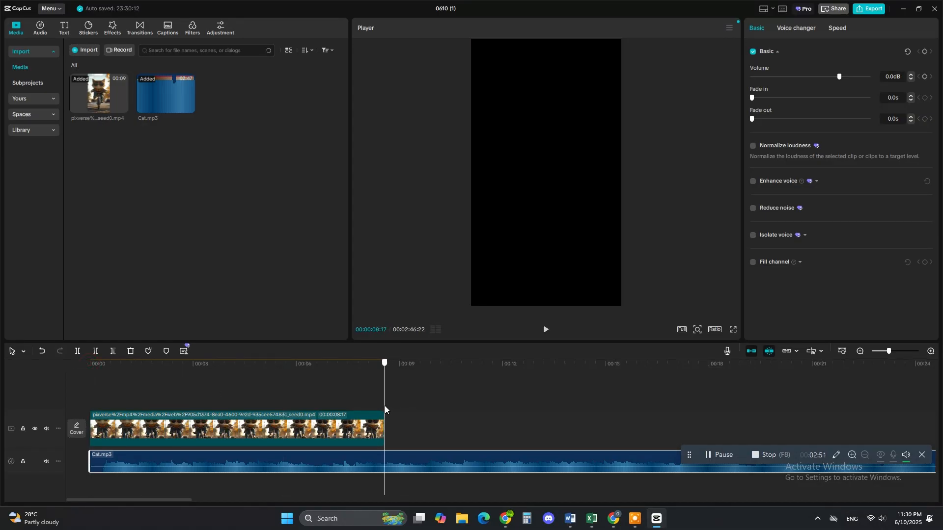
click(315, 427)
key(space)
mouse_move(355, 426)
mouse_down()
mouse_move(365, 419)
mouse_move(365, 437)
mouse_move(355, 429)
mouse_up()
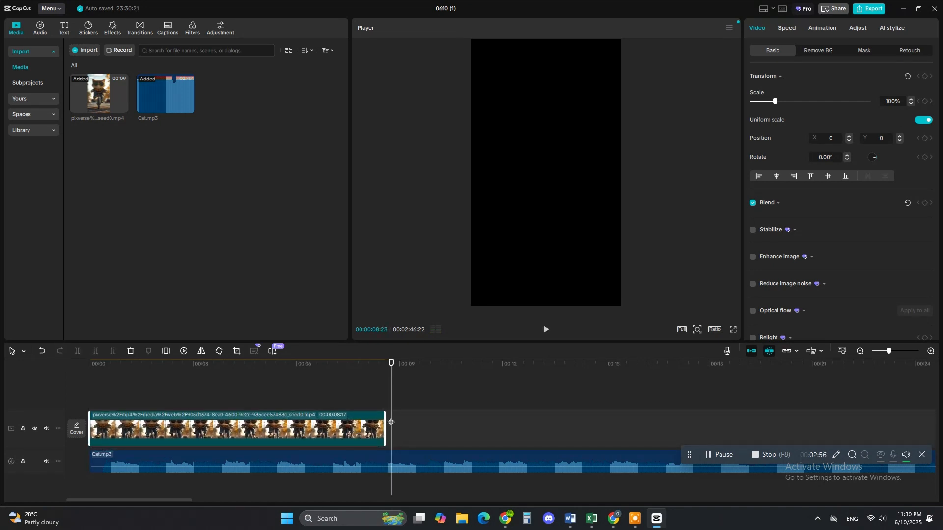
click(458, 425)
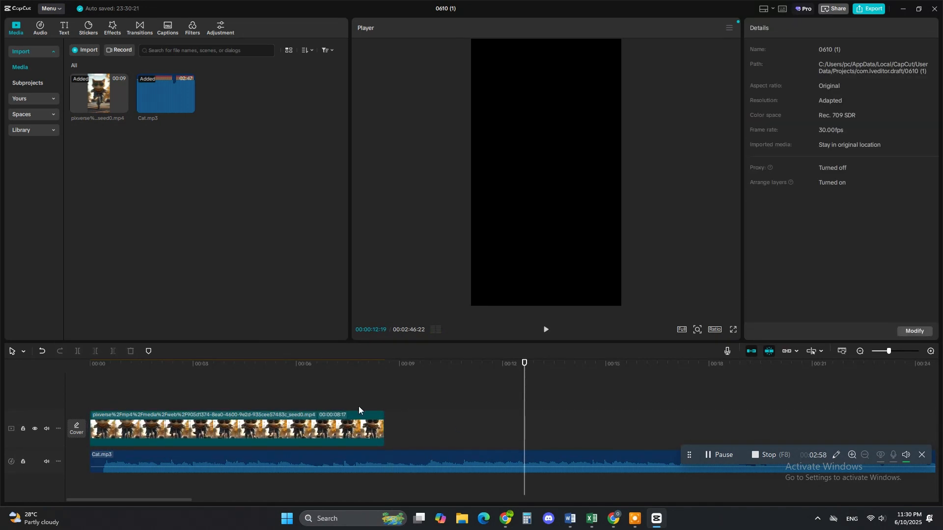
click(358, 386)
drag(356, 378, 382, 379)
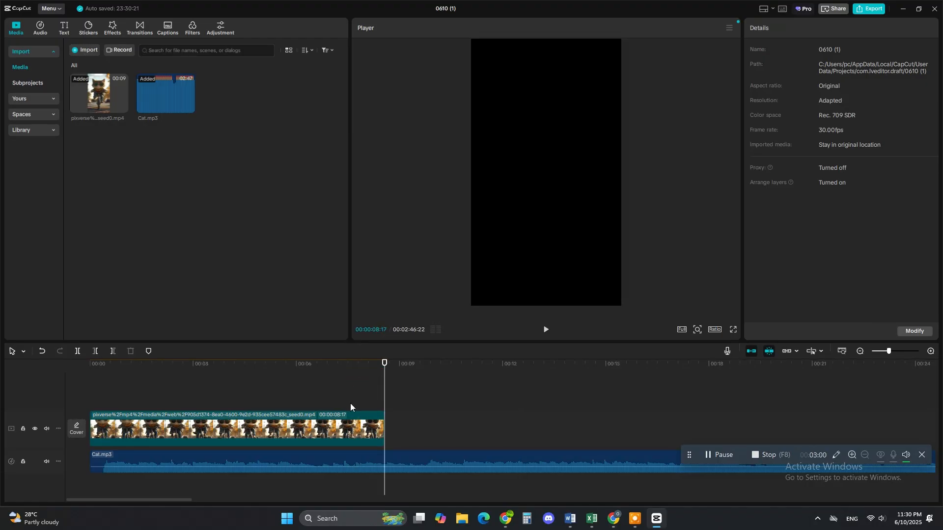
click(347, 426)
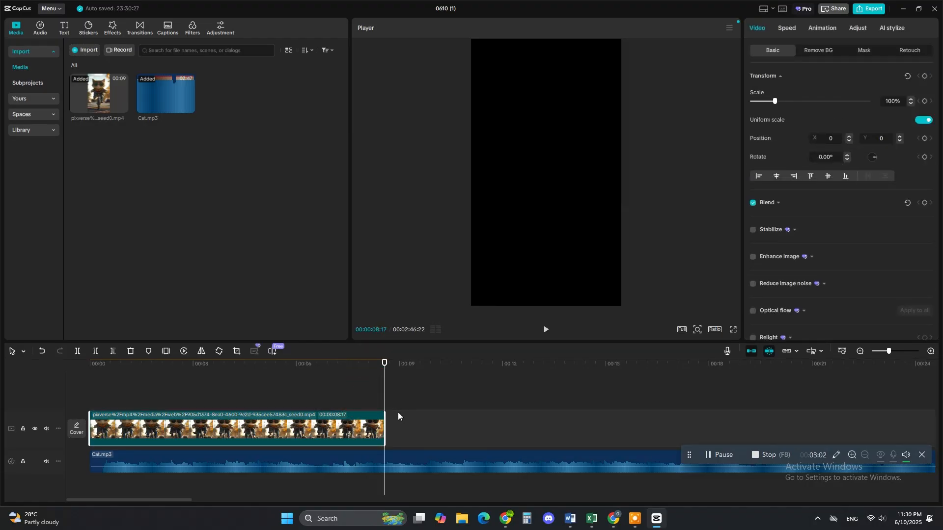
key(ctrl+v)
drag(457, 416, 448, 442)
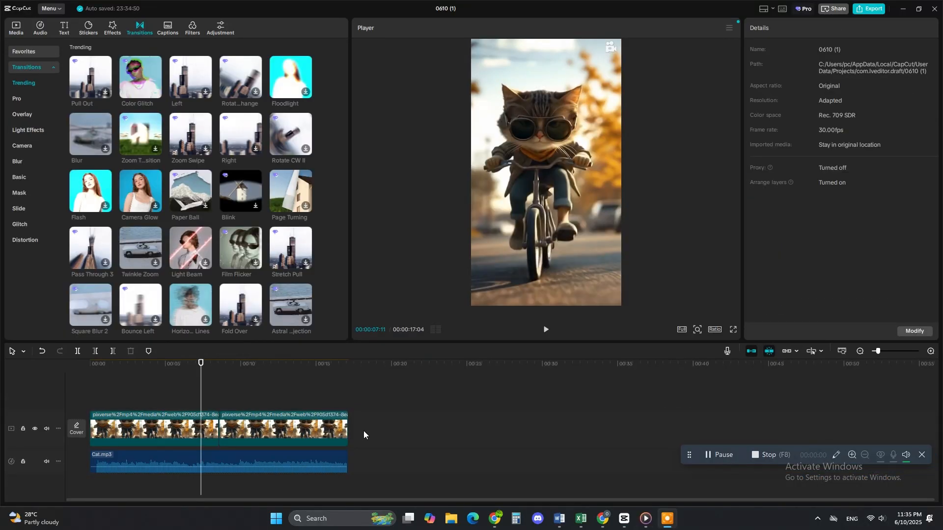
Apply the Pull Out transition from the Trending transitions at the cut between the two cat clips.
click(16, 30)
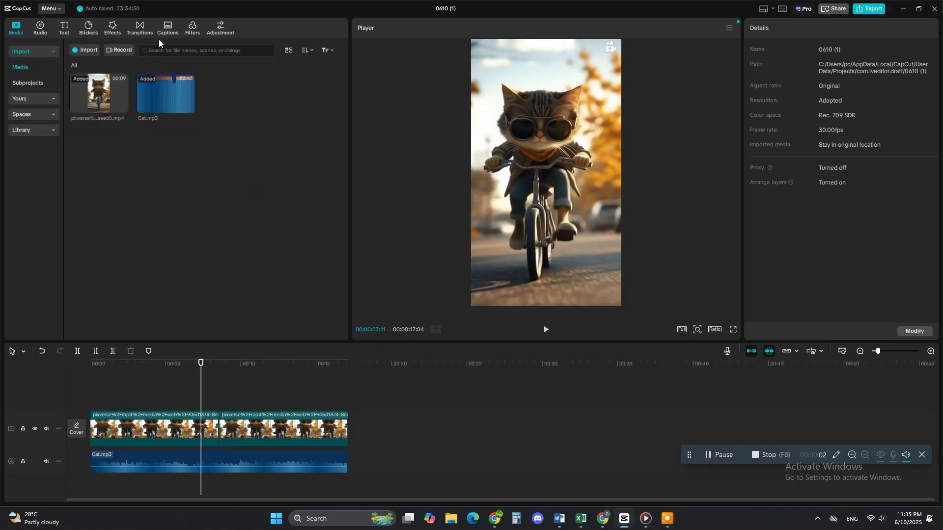
click(141, 31)
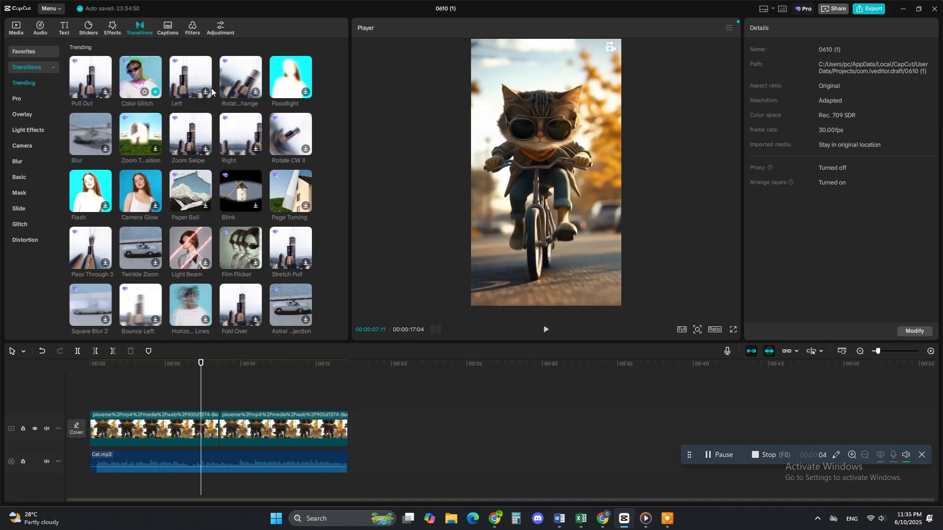
click(106, 93)
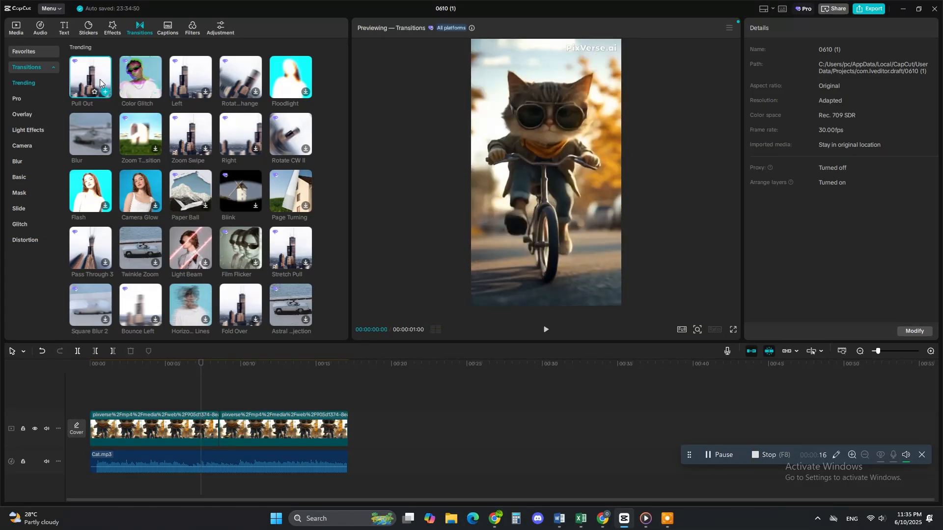
drag(98, 78, 255, 388)
drag(216, 432, 214, 432)
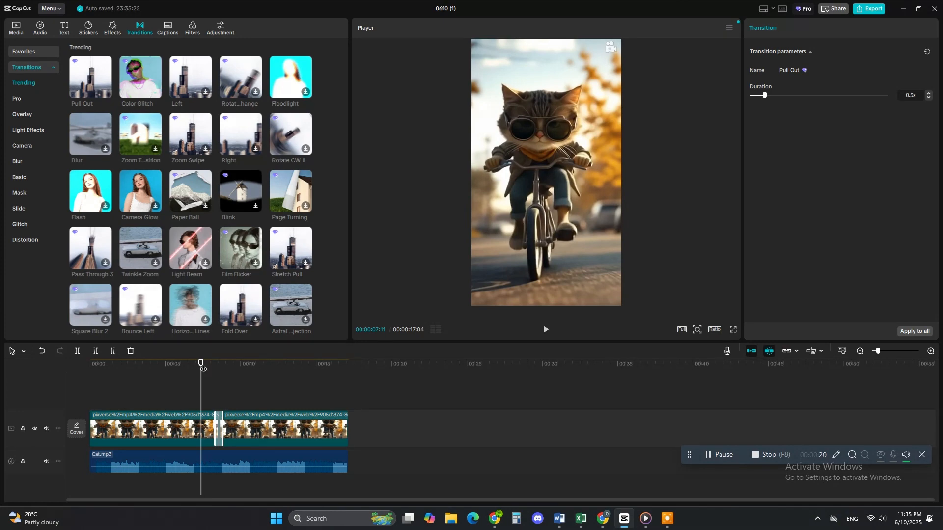
Play the edit from the beginning to check the video, song and transition.
drag(203, 369, 84, 363)
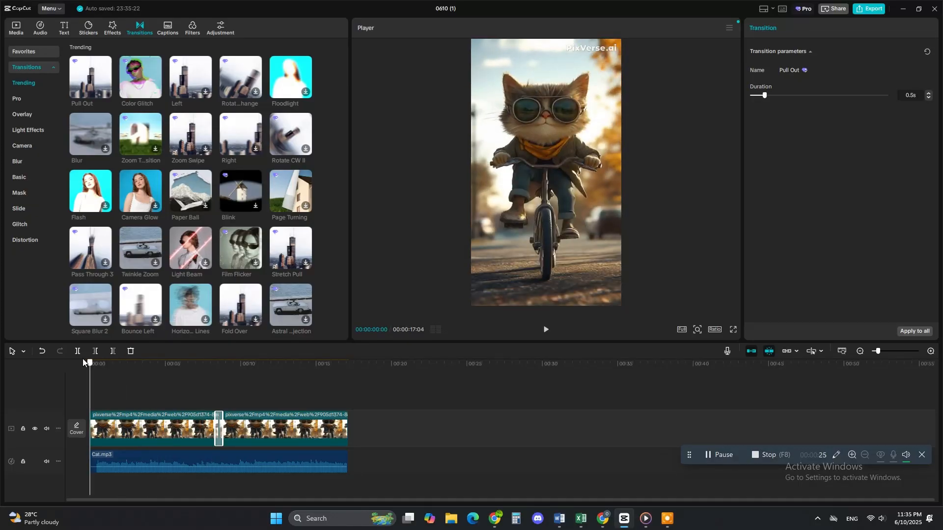
click(549, 332)
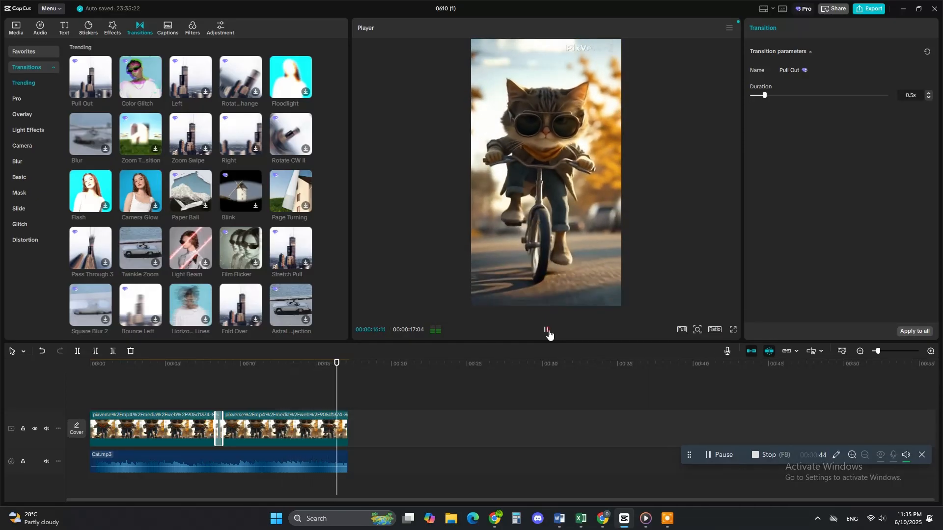
click(547, 331)
Lengthen the Pull Out transition to 1.5 s and replay the opening of the edit.
drag(220, 432, 229, 431)
drag(338, 369, 90, 367)
click(550, 333)
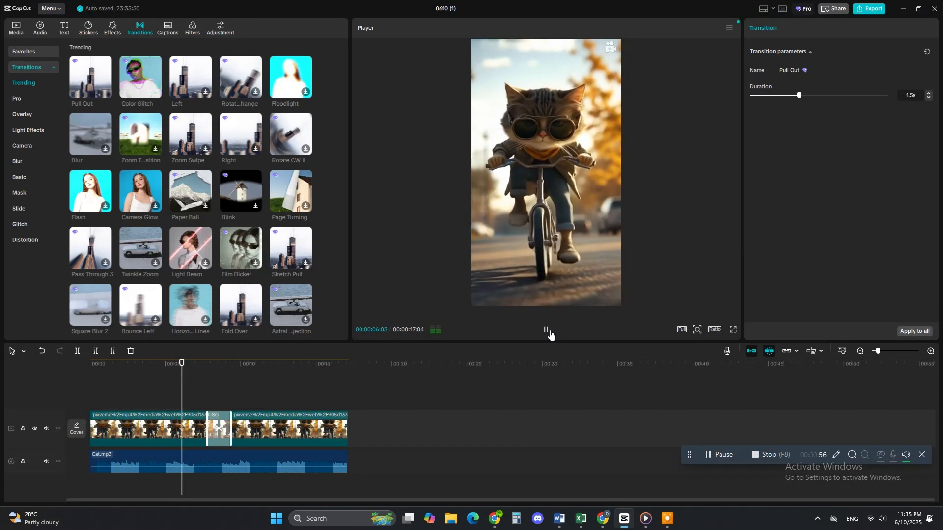
click(550, 333)
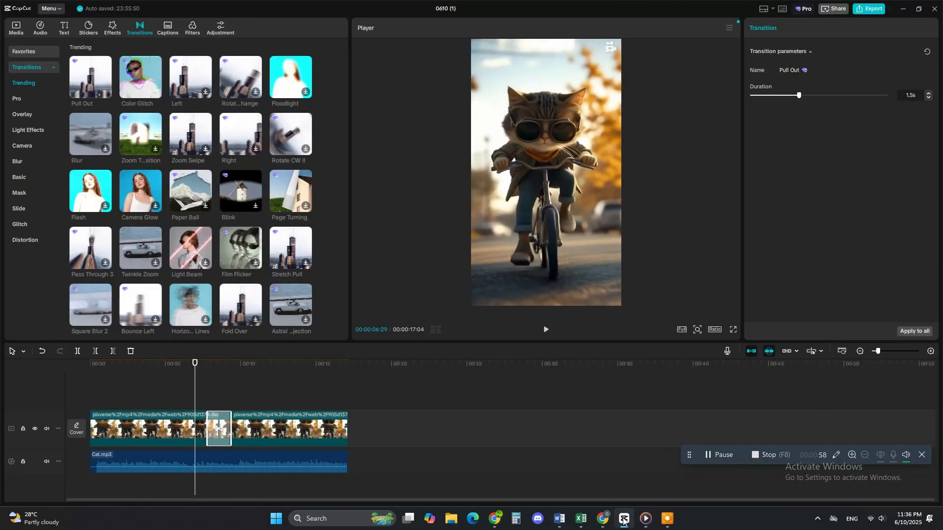
mouse_move(559, 516)
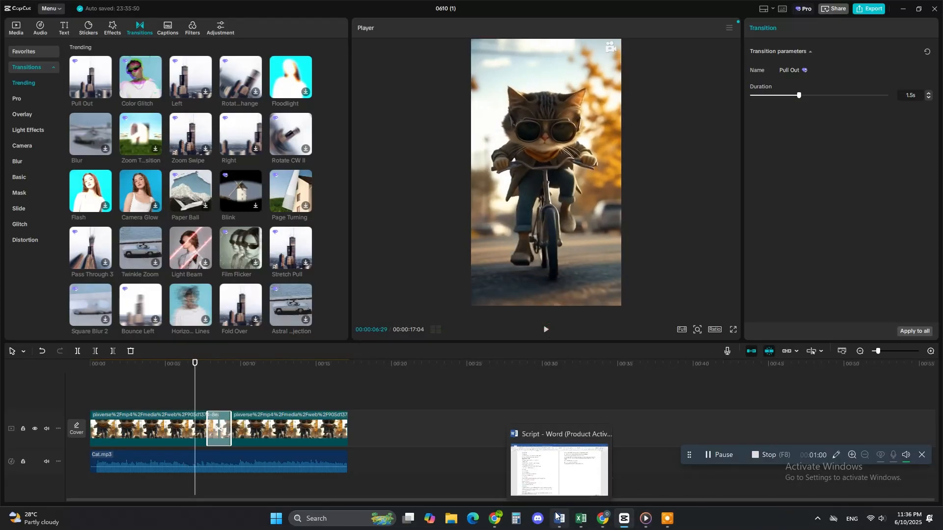
click(718, 454)
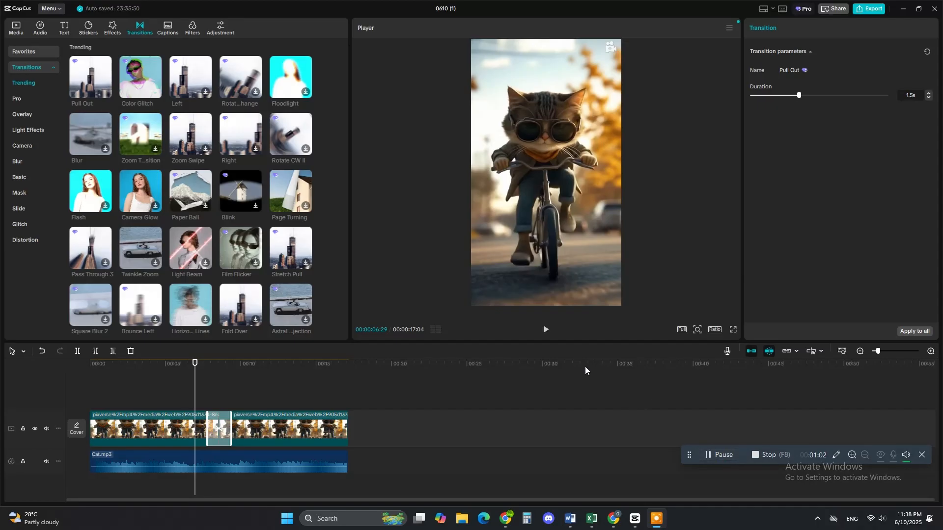
Scale the first cat clip up to 113% so the PixVerse watermark falls outside the frame.
click(148, 429)
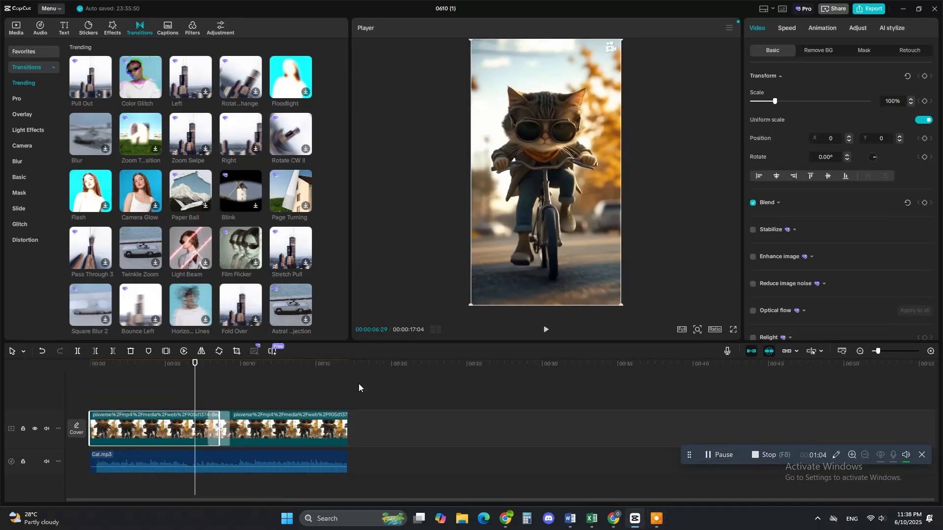
click(776, 101)
drag(151, 368, 154, 369)
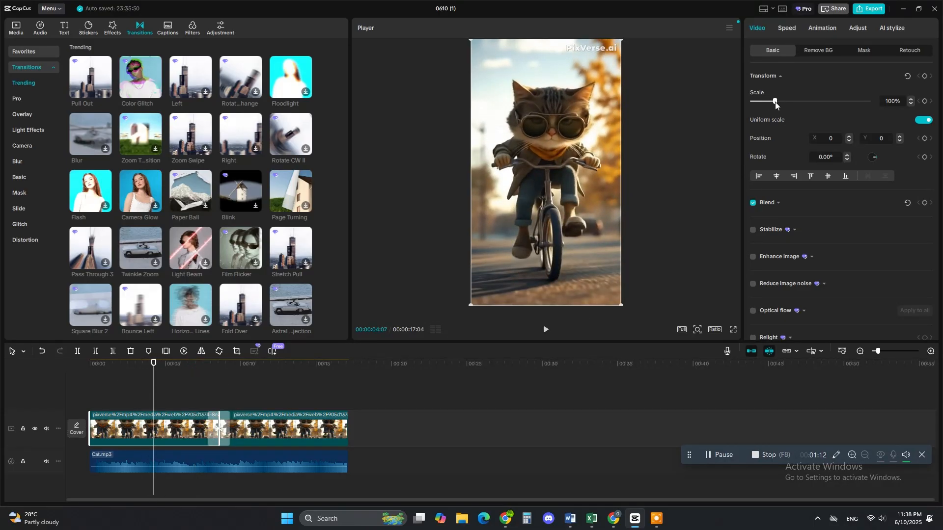
drag(775, 102, 778, 101)
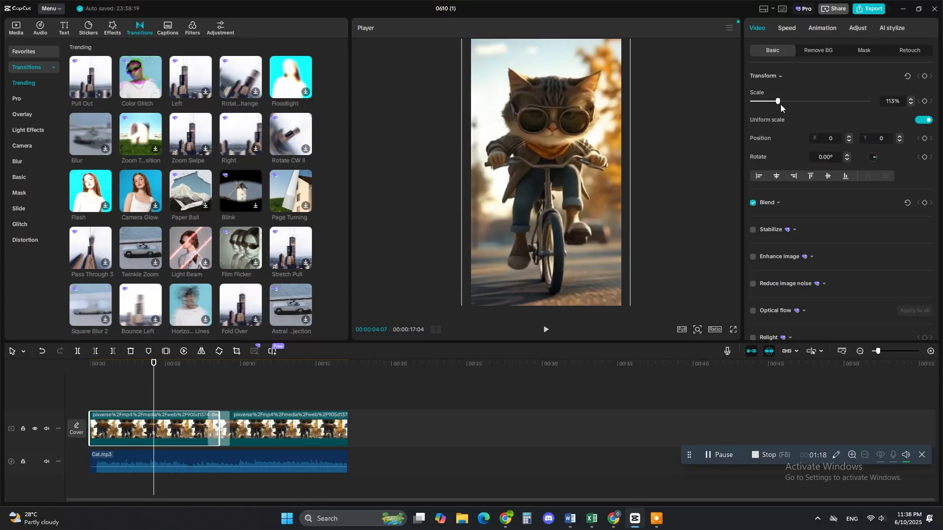
Set the first cat clip's scale to 110% and enlarge the second cat clip so its watermark also falls outside the frame.
drag(777, 103, 777, 103)
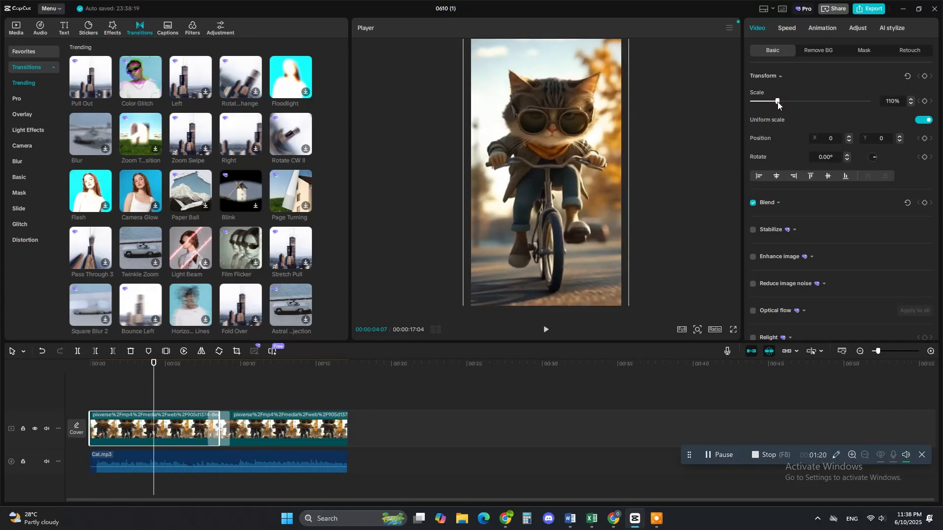
drag(155, 378, 272, 378)
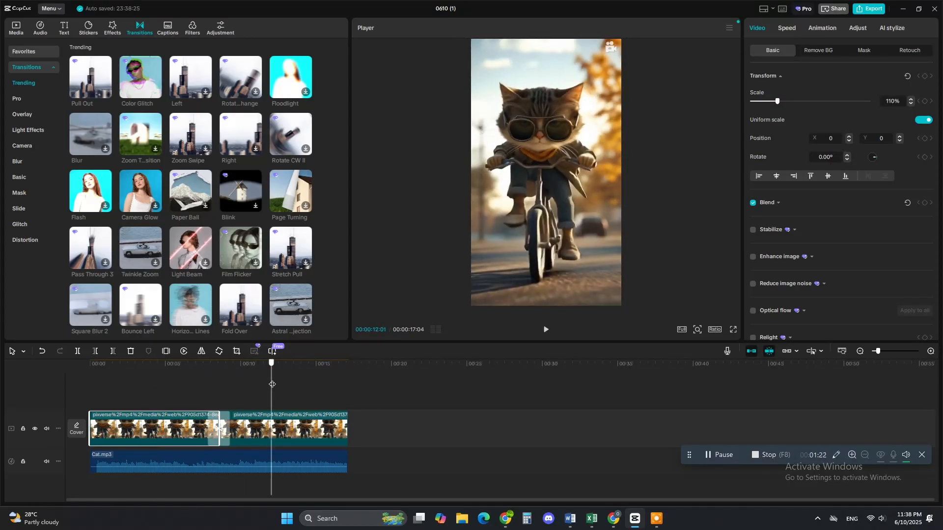
click(303, 421)
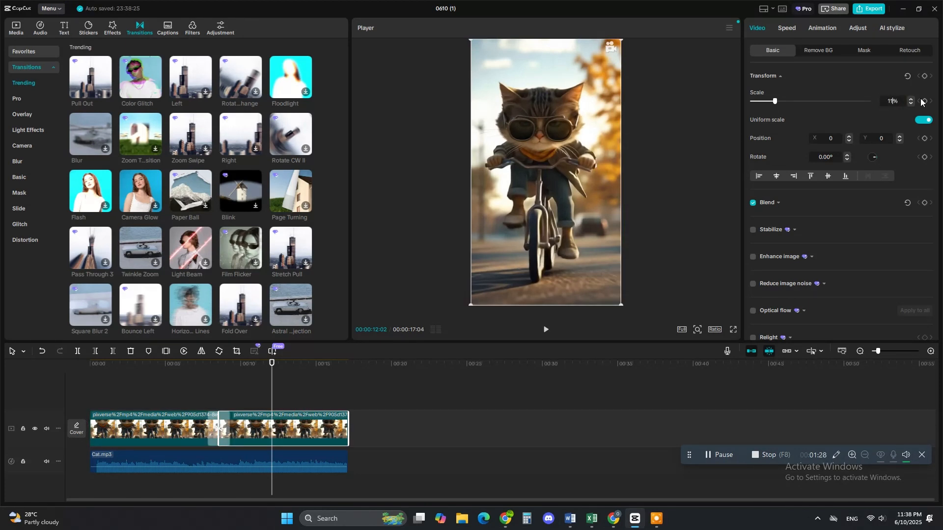
click(693, 158)
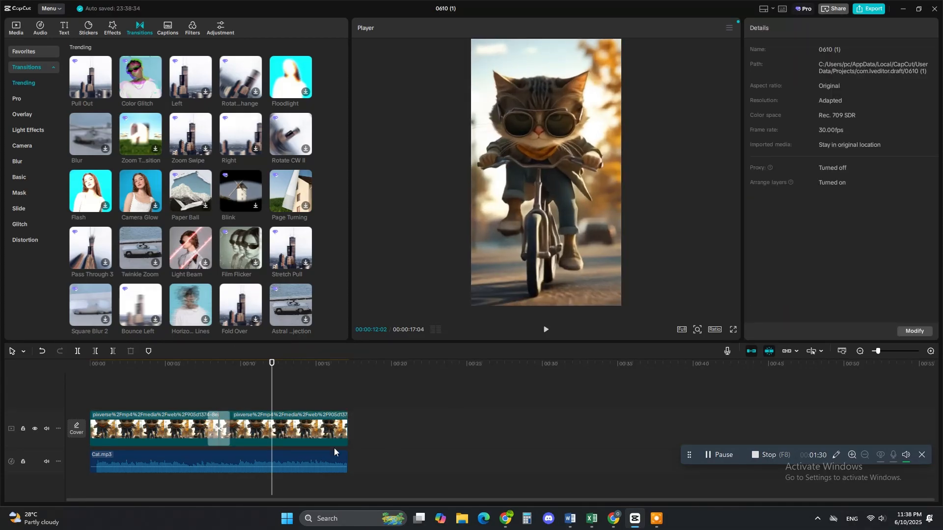
drag(272, 363, 341, 364)
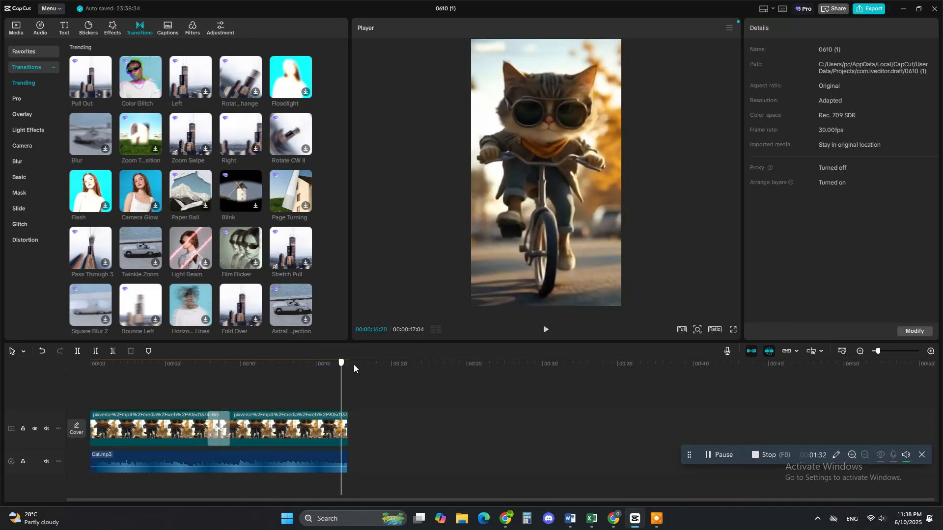
Export the finished edit as a 1080P mp4 with the HEVC codec, recommended bit rate and 30 fps.
click(70, 394)
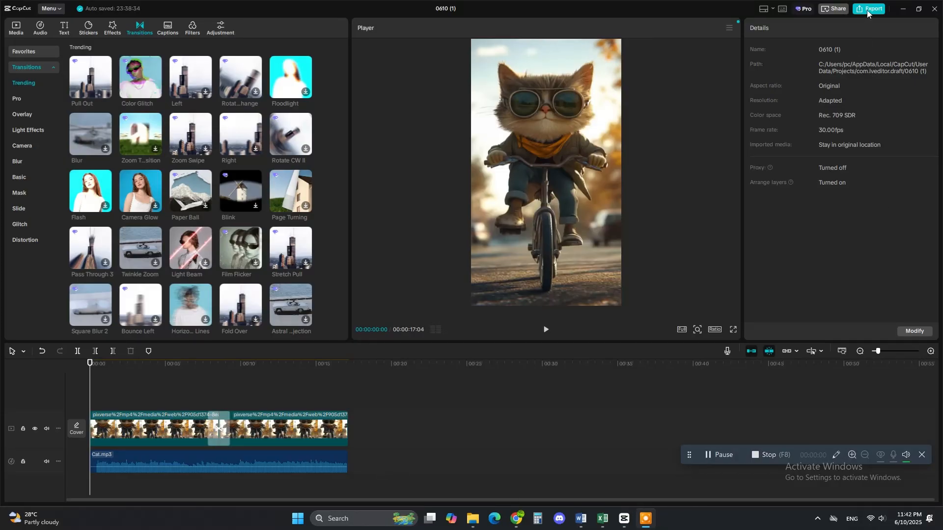
click(867, 10)
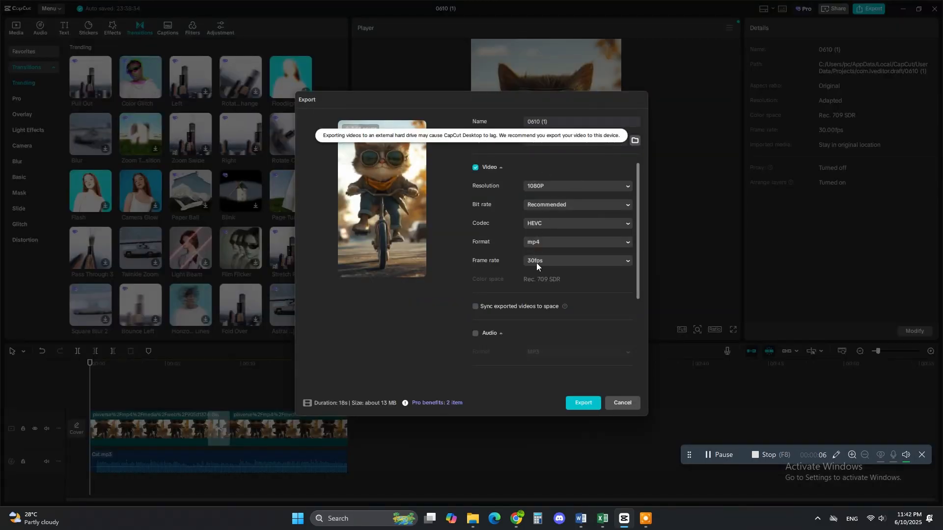
click(578, 401)
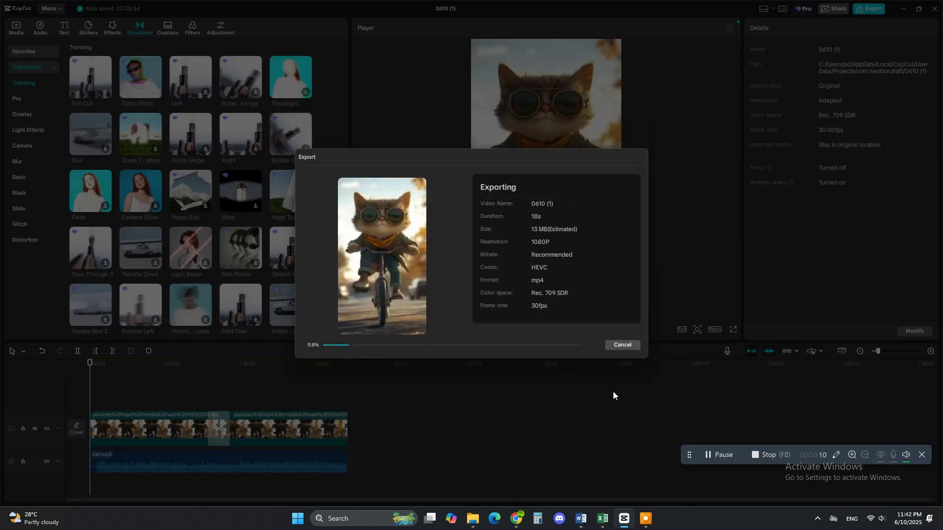